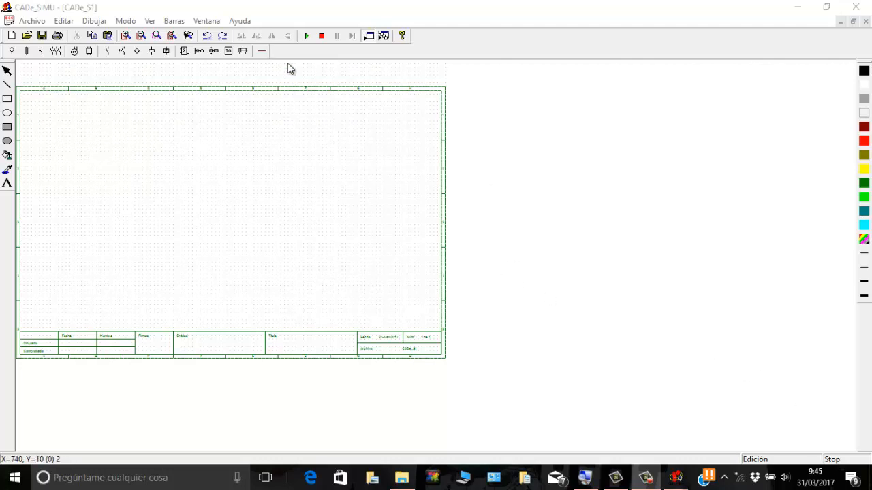
# Step: Draw a horizontal three-phase cable across nearly the full width of the sheet, near its upper edge
pyautogui.click(262, 53)
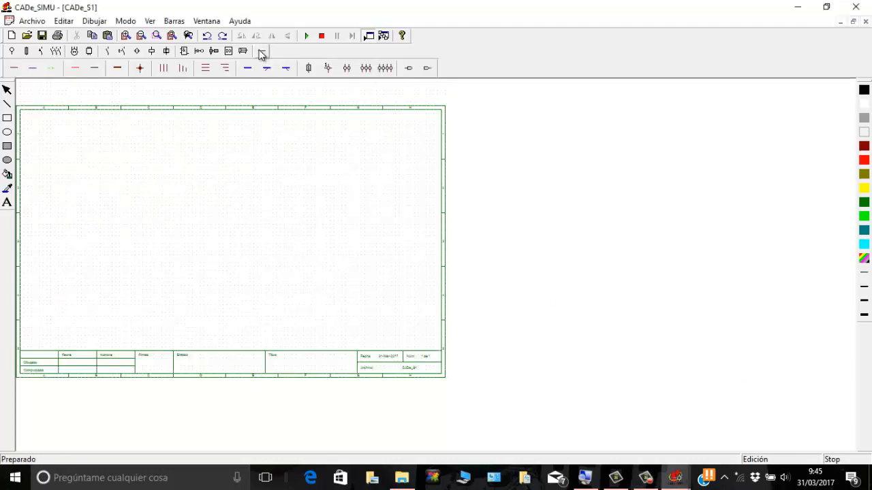
pyautogui.click(205, 68)
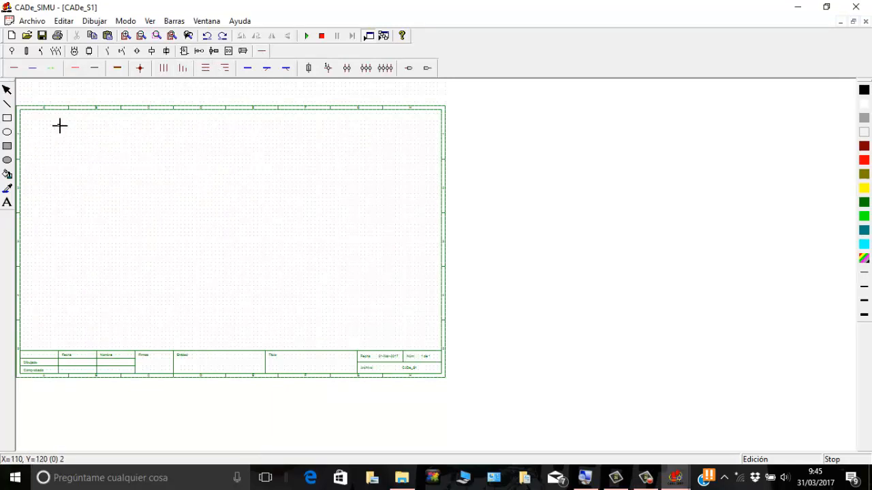
pyautogui.moveTo(63, 126)
pyautogui.mouseDown()
pyautogui.moveTo(220, 154)
pyautogui.moveTo(399, 163)
pyautogui.mouseUp()
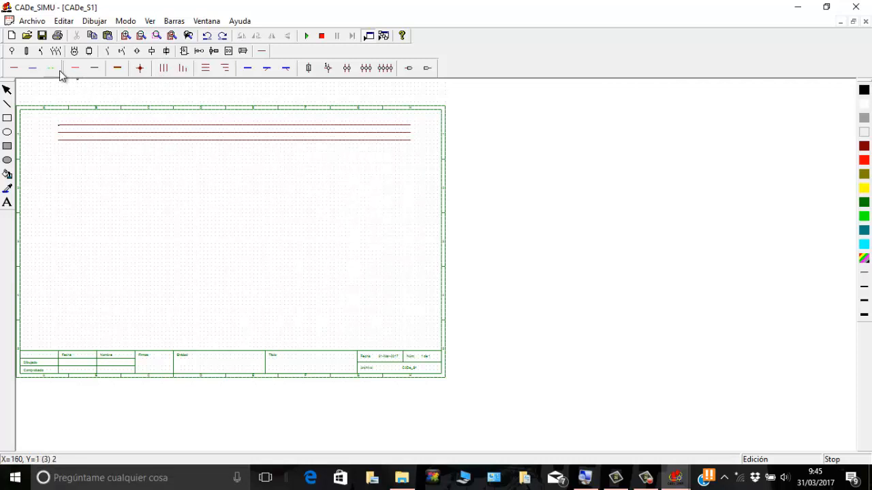
# Step: Draw a blue neutral line and a dashed protective-earth line beneath the three phase lines, matching their length
pyautogui.click(32, 71)
pyautogui.moveTo(61, 148); pyautogui.dragTo(407, 176)
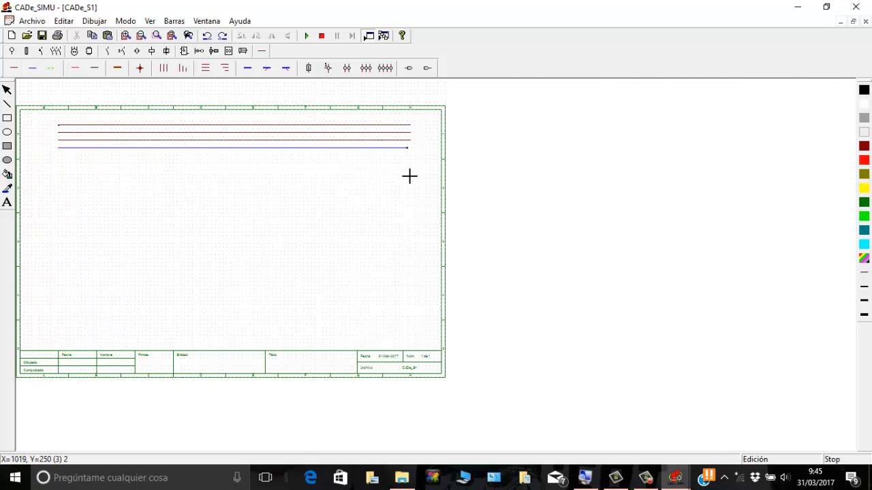
pyautogui.click(53, 70)
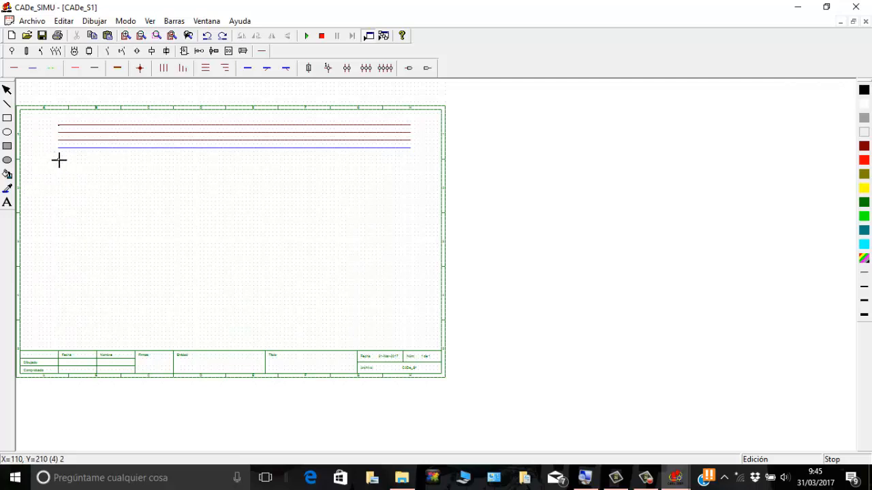
pyautogui.moveTo(111, 161); pyautogui.dragTo(407, 194)
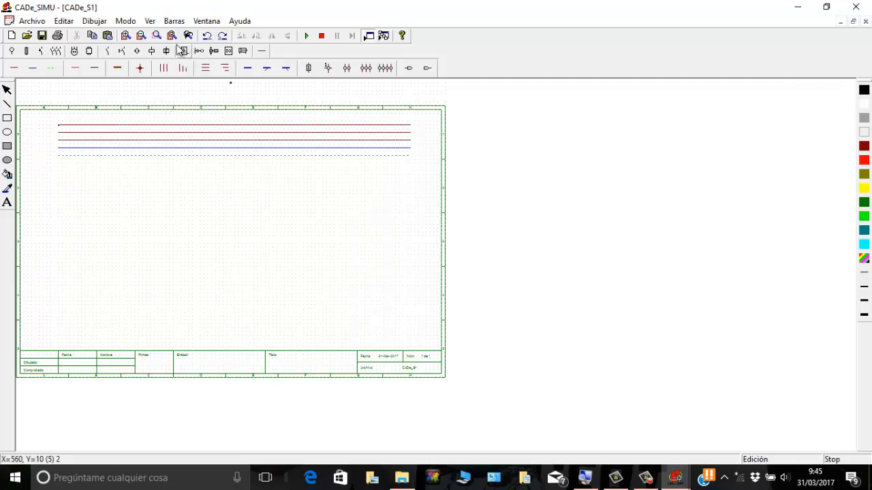
# Step: Place the L1, L2, L3, N and PE supply terminals, rotated clockwise, at the right-hand ends of the five lines
pyautogui.click(184, 68)
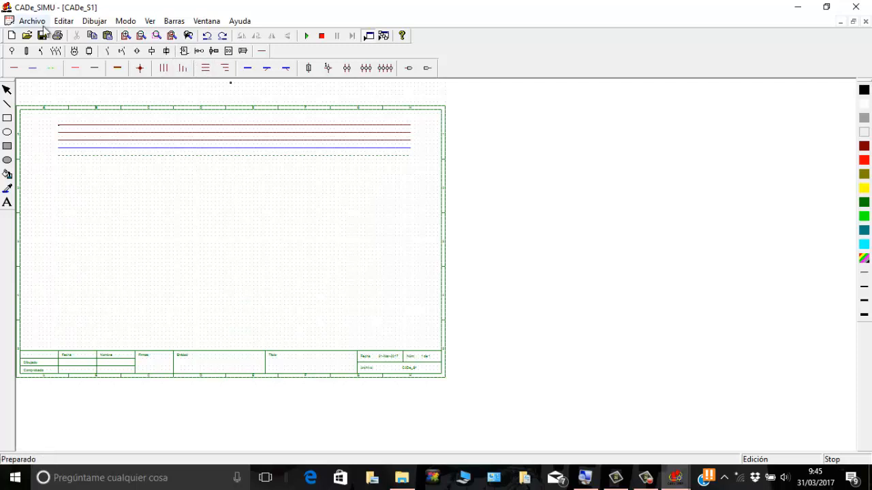
pyautogui.click(15, 51)
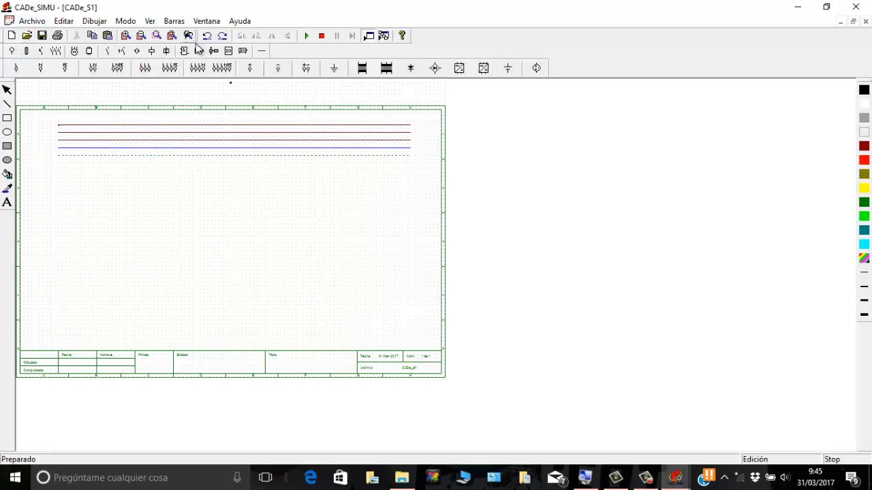
pyautogui.click(215, 72)
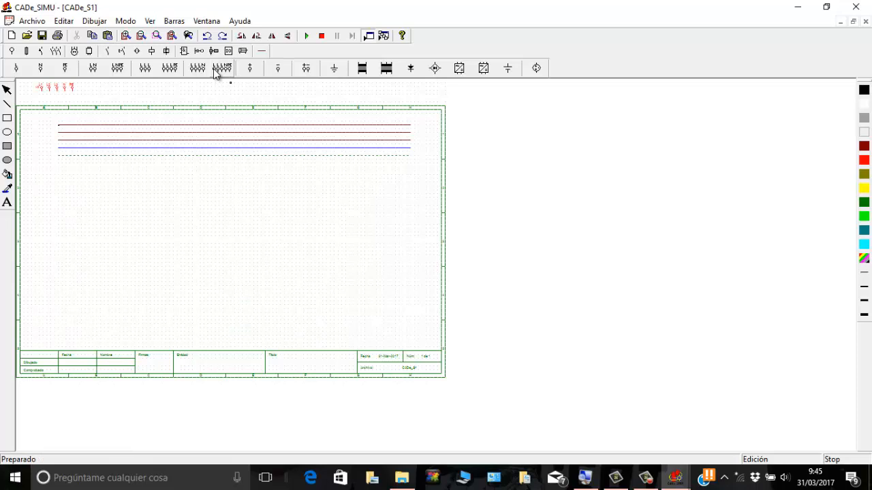
pyautogui.click(257, 37)
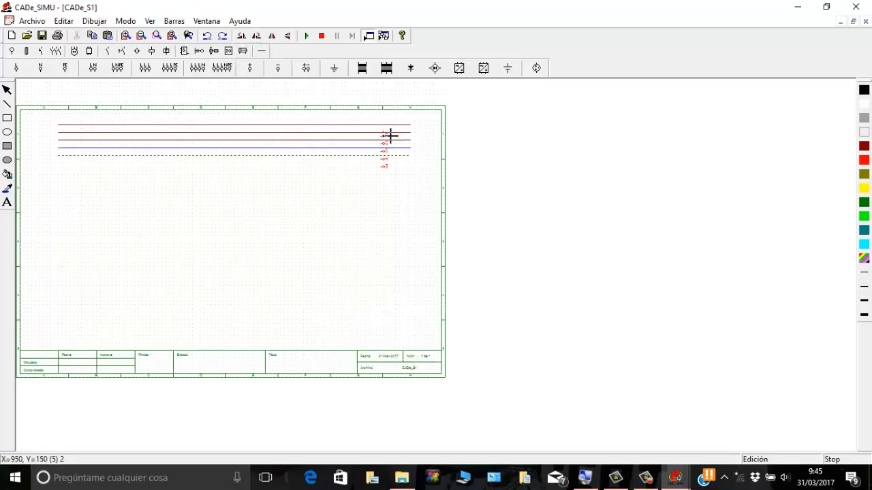
pyautogui.click(411, 129)
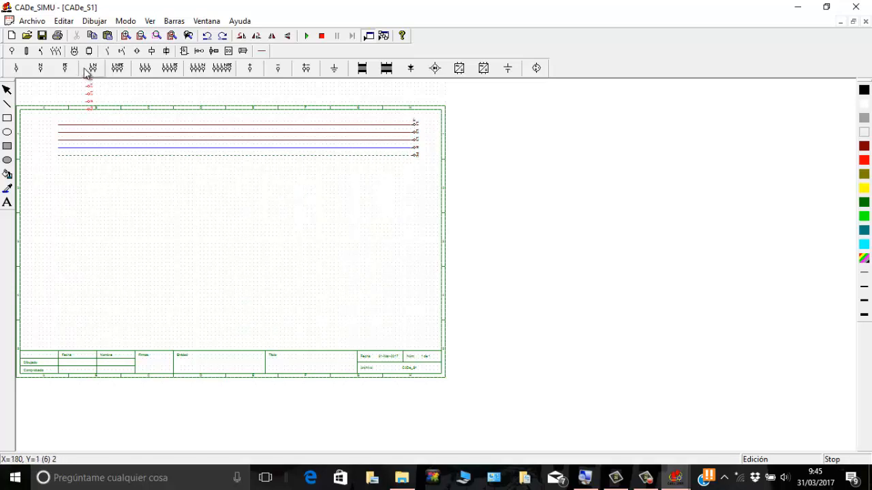
# Step: Place a IIIN residual-current switch below the left part of the supply lines and a three-pole circuit breaker beneath it
pyautogui.click(41, 52)
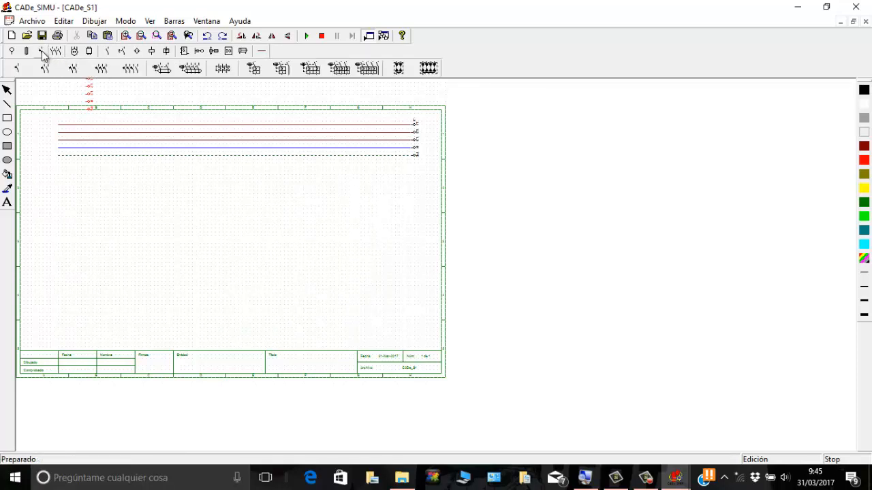
pyautogui.click(191, 69)
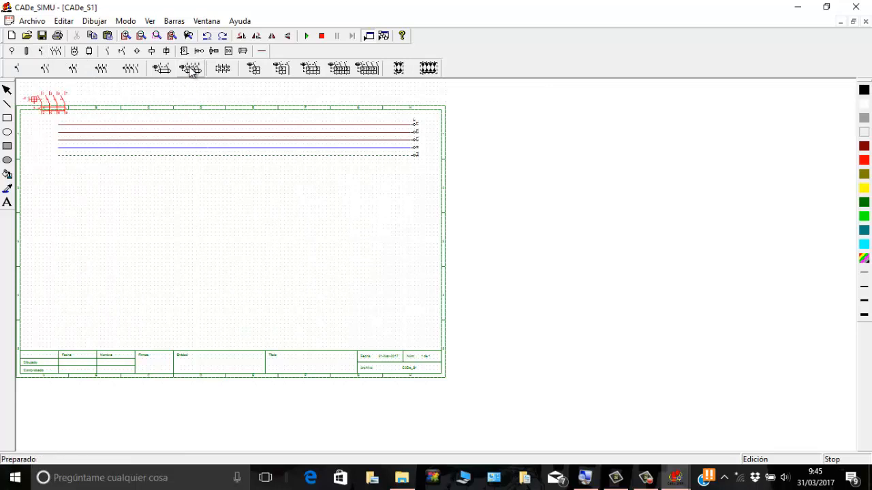
pyautogui.click(84, 170)
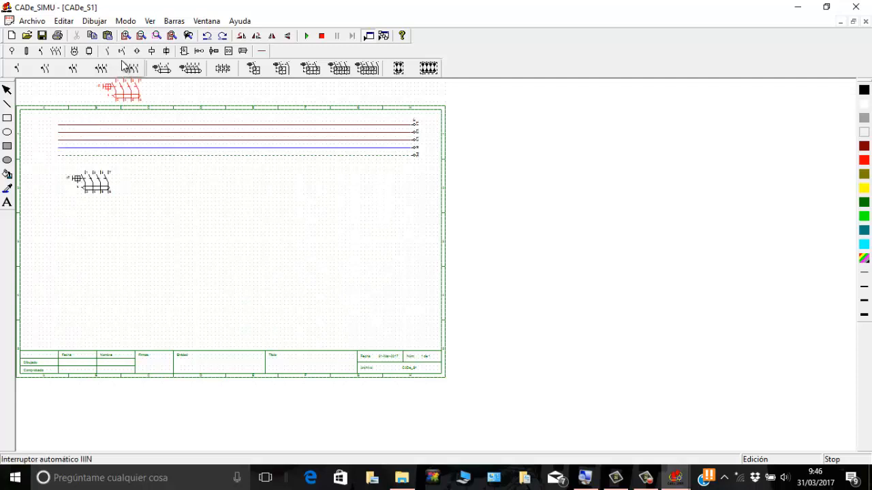
pyautogui.click(102, 69)
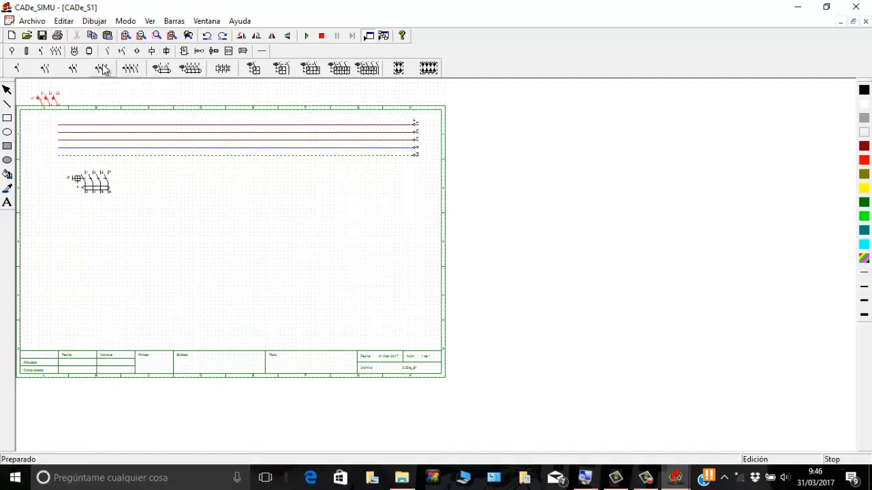
pyautogui.click(87, 210)
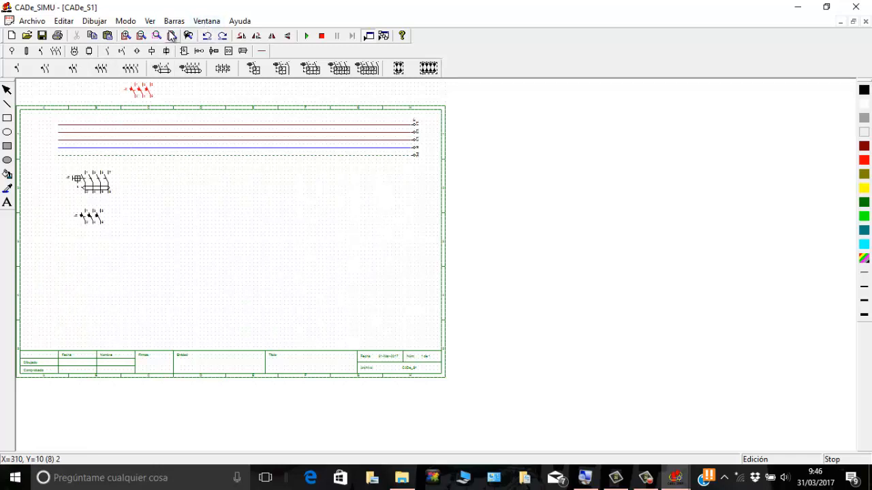
# Step: Place a set of three-pole KM contactor contacts directly below the circuit breaker, aligned with its poles
pyautogui.click(126, 36)
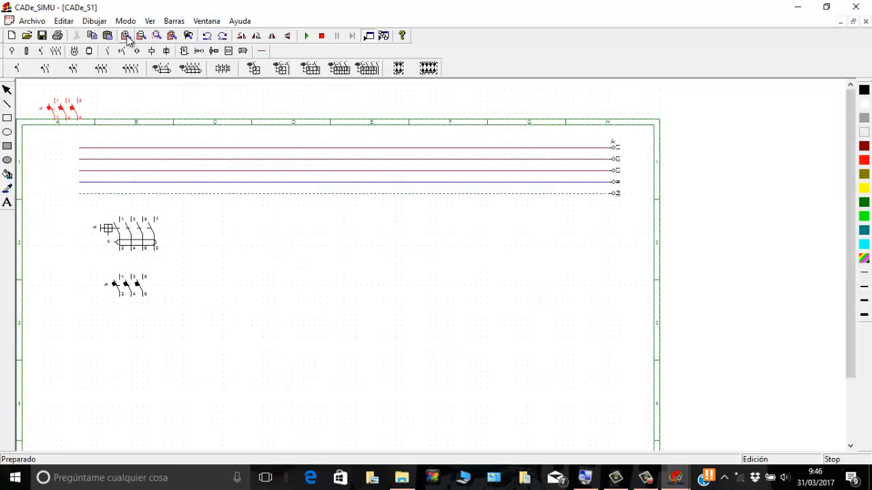
pyautogui.click(126, 36)
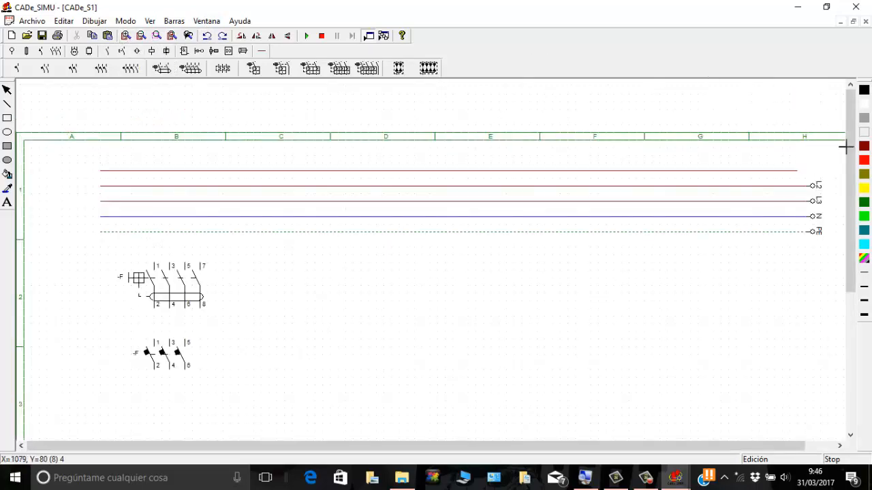
pyautogui.moveTo(851, 151); pyautogui.dragTo(869, 246)
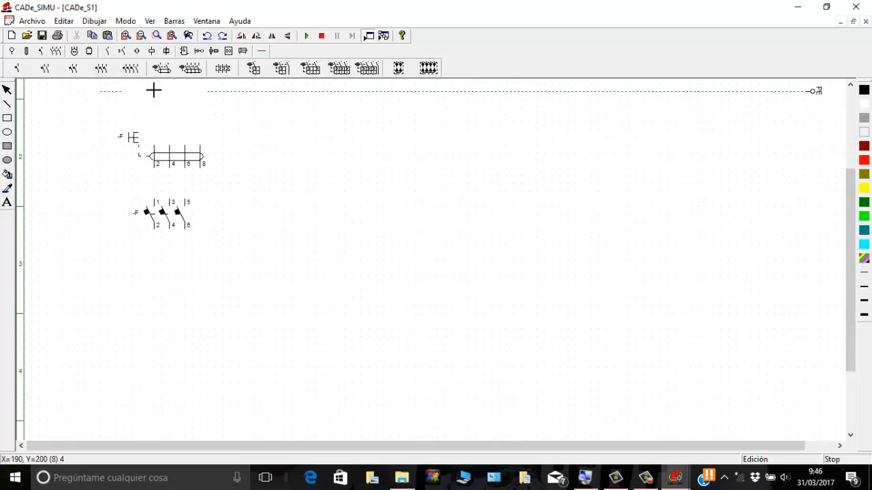
pyautogui.click(57, 52)
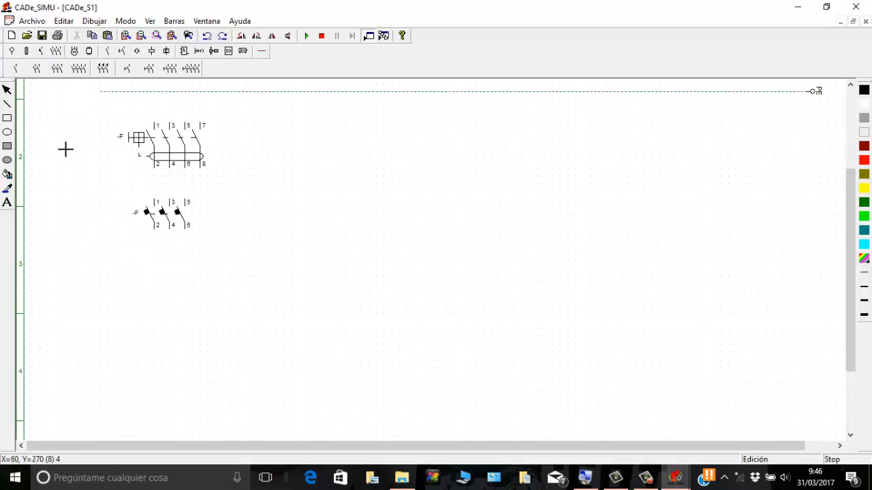
pyautogui.click(57, 69)
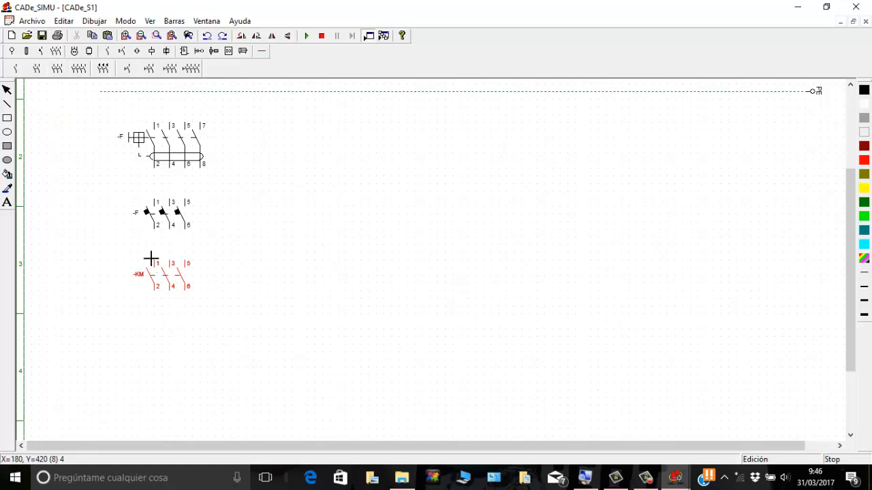
pyautogui.click(151, 259)
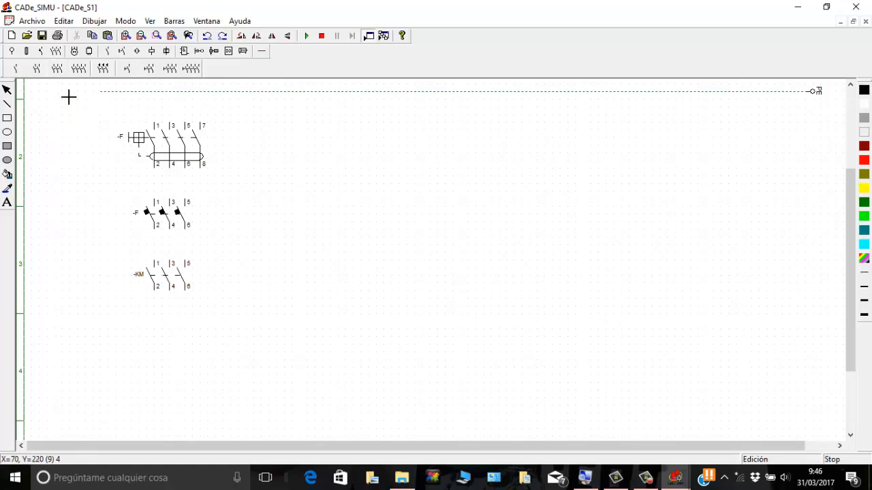
# Step: Place a three-pole thermal overload relay below the KM contactor contacts, aligned with their poles
pyautogui.click(41, 51)
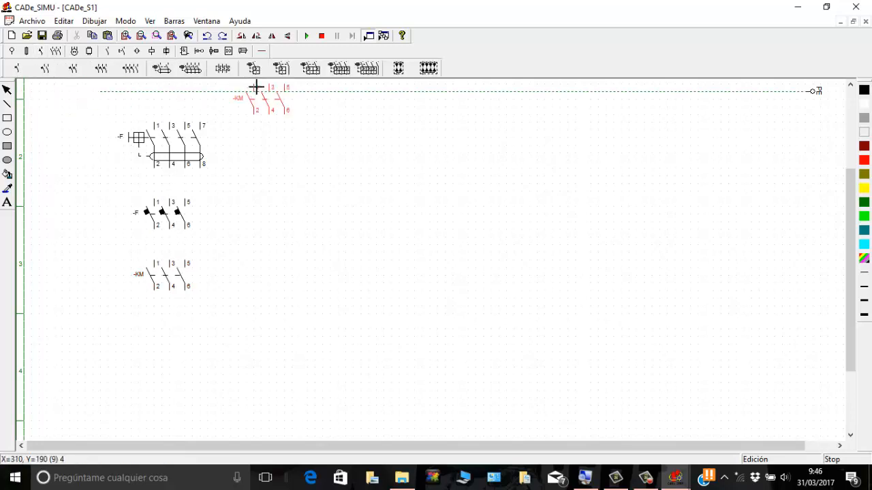
pyautogui.click(222, 69)
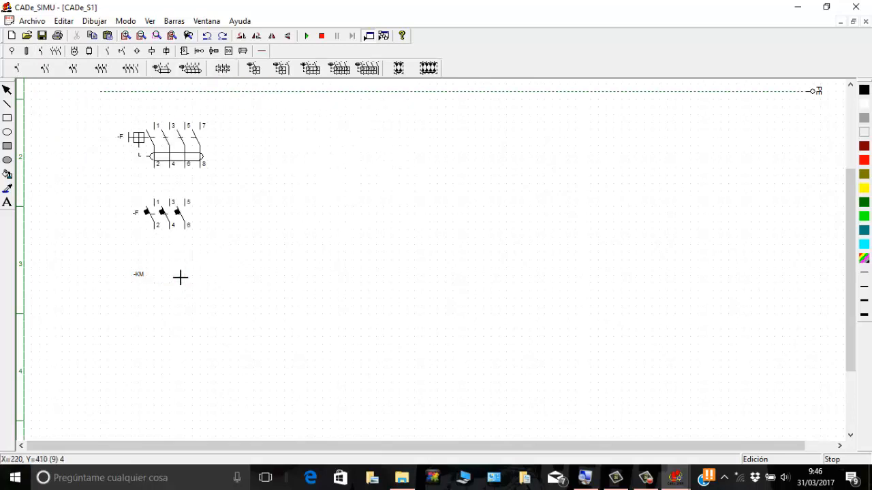
pyautogui.click(154, 326)
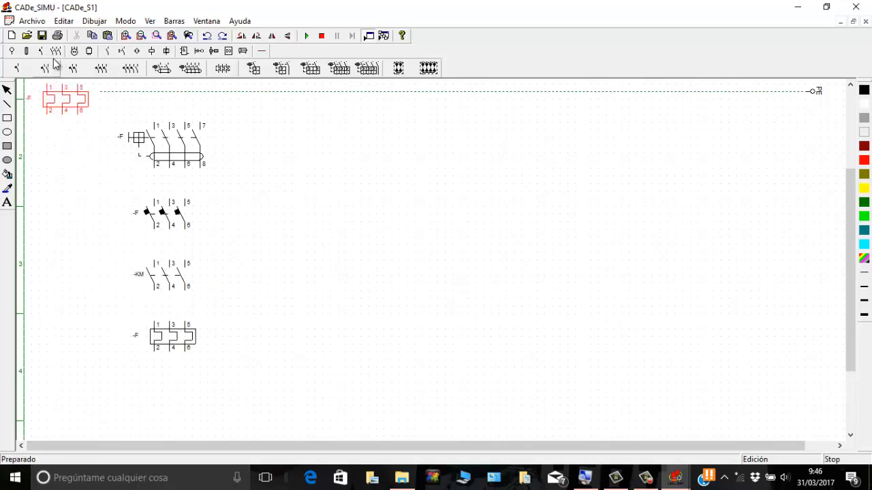
# Step: Place a three-phase motor with U1, V1, W1 and PE terminals below the thermal relay
pyautogui.click(74, 51)
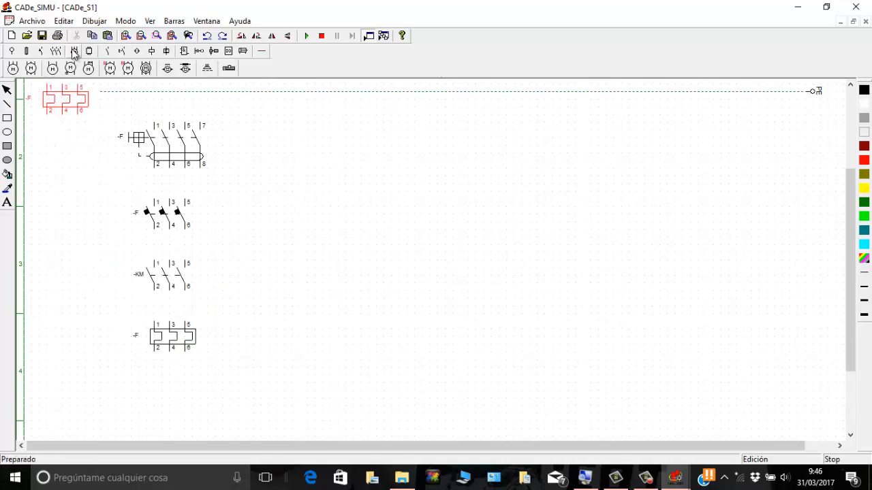
pyautogui.click(12, 69)
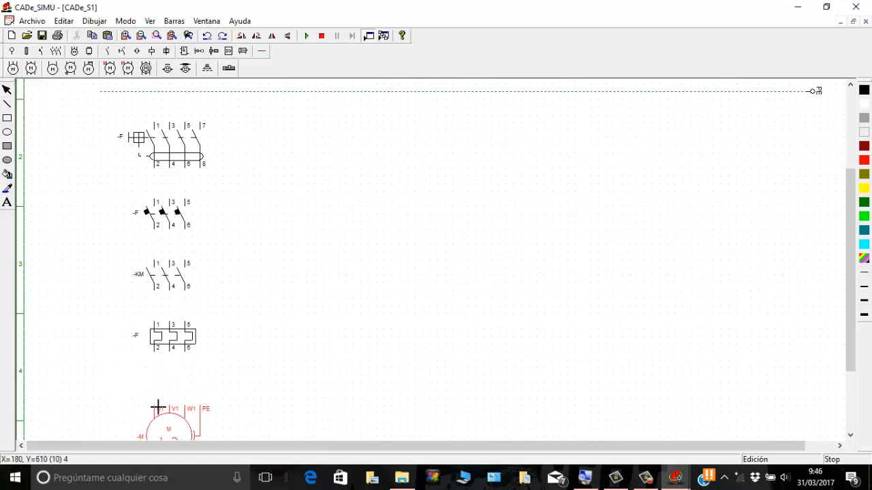
pyautogui.click(157, 408)
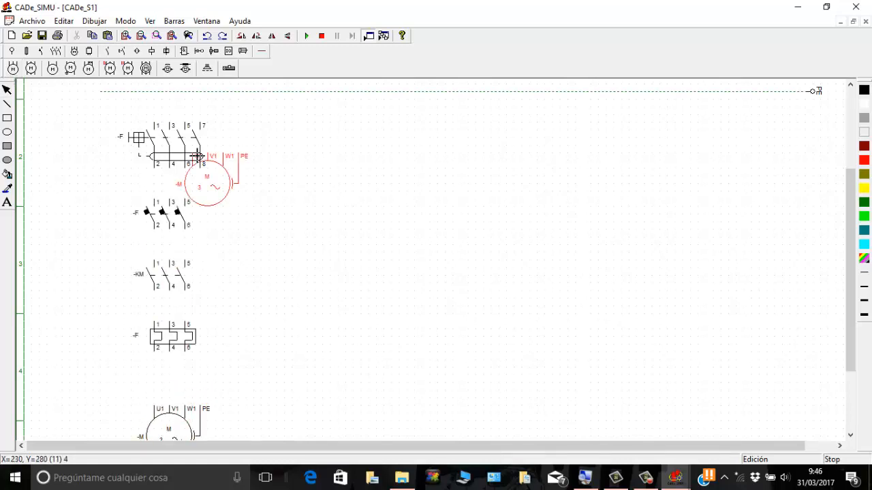
# Step: Connect L1, L2 and L3 to terminals 1, 3 and 5 of the residual-current switch with a staggered three-phase vertical cable
pyautogui.click(259, 52)
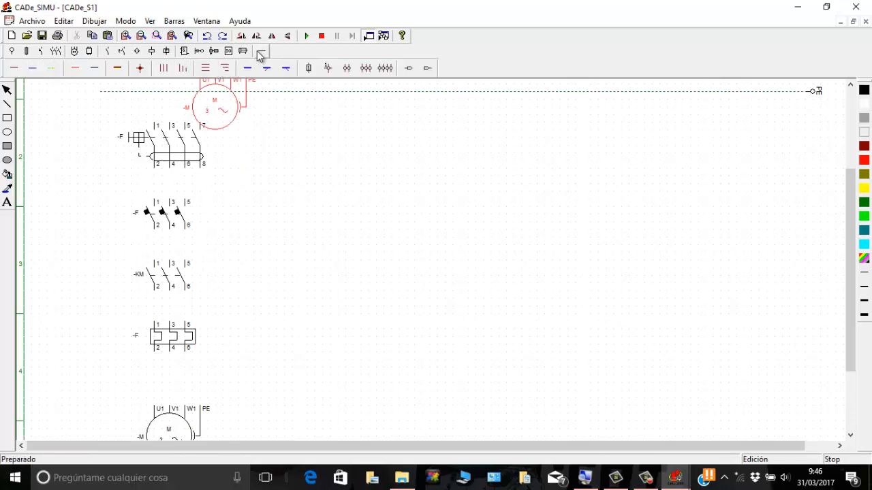
pyautogui.moveTo(848, 249); pyautogui.dragTo(841, 209)
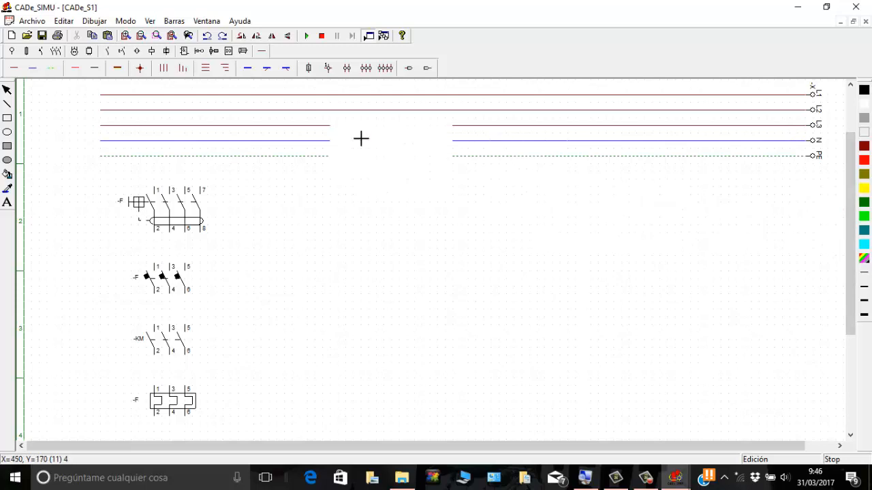
pyautogui.click(182, 68)
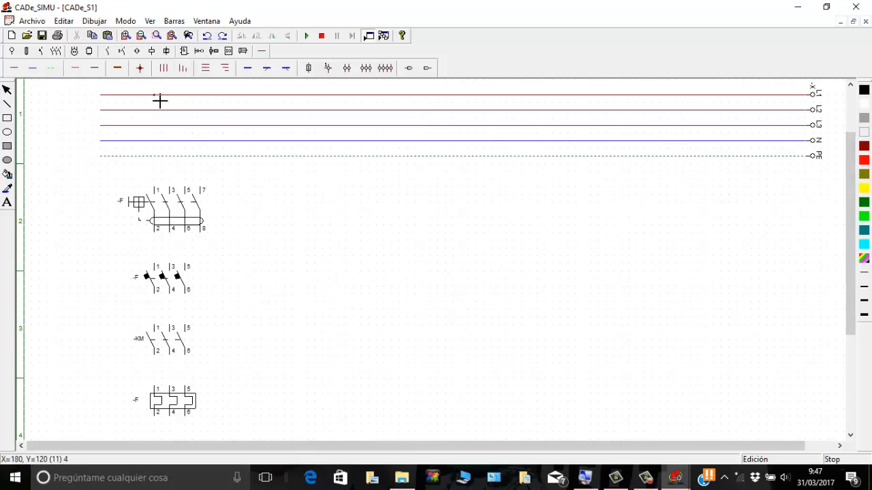
pyautogui.moveTo(158, 100); pyautogui.dragTo(167, 175)
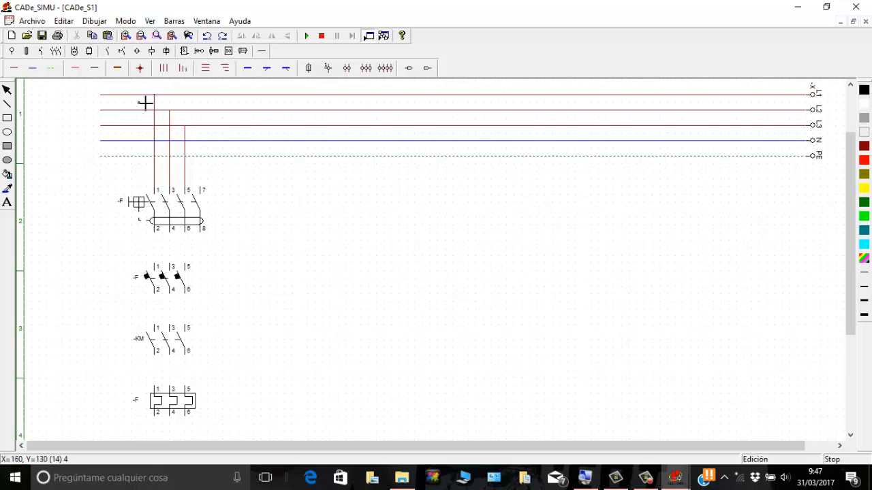
# Step: Wire the residual-current switch, circuit breaker, KM contacts, thermal relay and motor in series with straight three-phase vertical cables
pyautogui.click(164, 69)
pyautogui.moveTo(156, 240); pyautogui.dragTo(157, 255)
pyautogui.moveTo(159, 304); pyautogui.dragTo(158, 333)
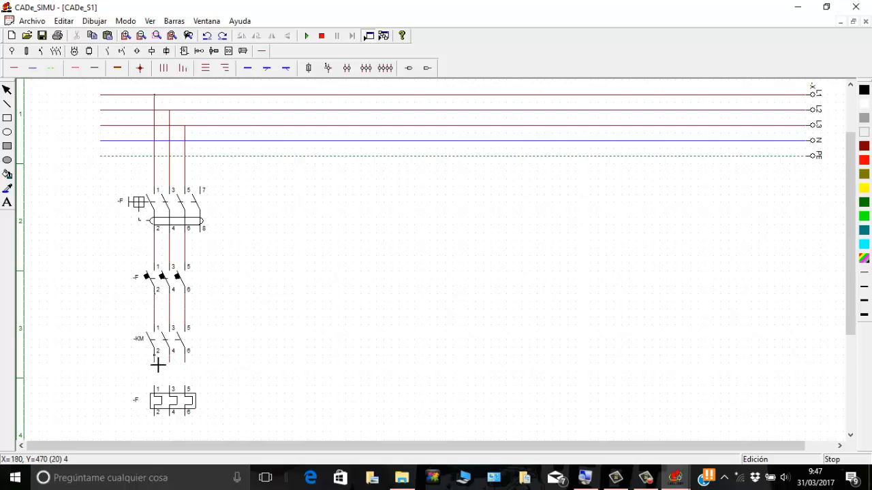
pyautogui.moveTo(158, 365); pyautogui.dragTo(162, 386)
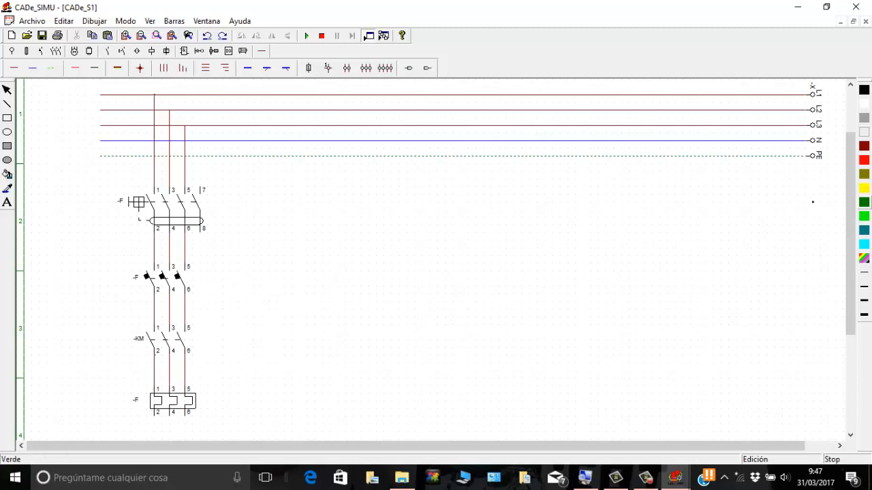
pyautogui.moveTo(848, 195); pyautogui.dragTo(857, 311)
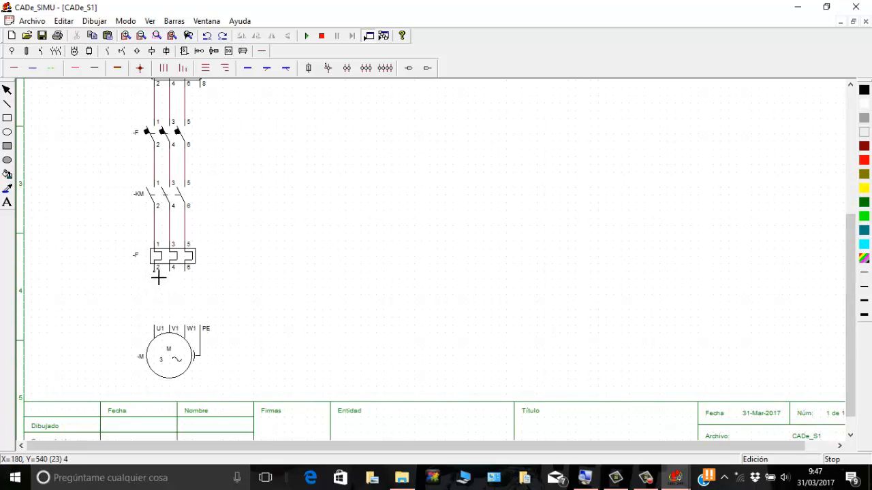
pyautogui.moveTo(158, 276); pyautogui.dragTo(160, 317)
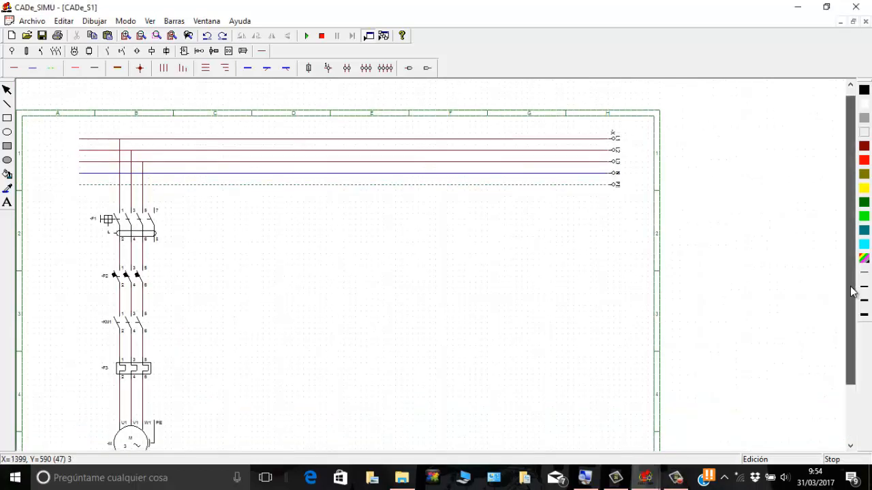
# Step: Add connection nodes at the L1, L2 and L3 taps, and connect the N line to terminal 7 of residual-current switch F1 with a neutral cable
pyautogui.moveTo(851, 292); pyautogui.dragTo(861, 309)
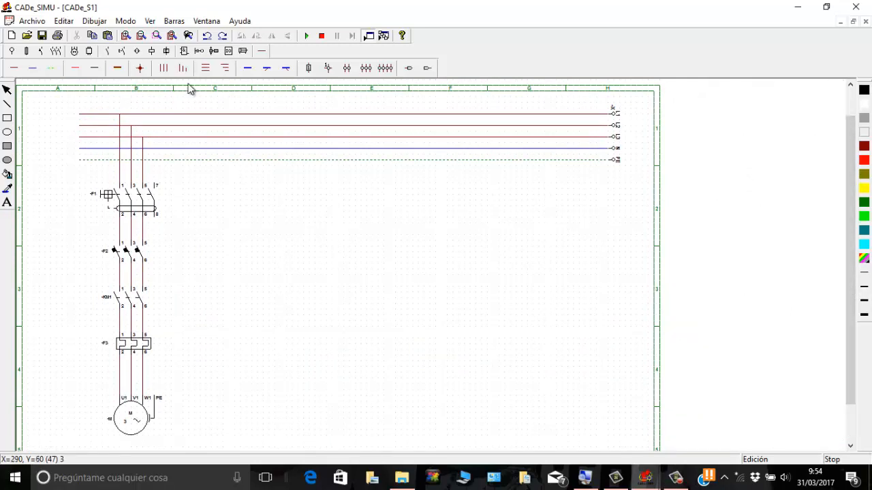
pyautogui.click(141, 68)
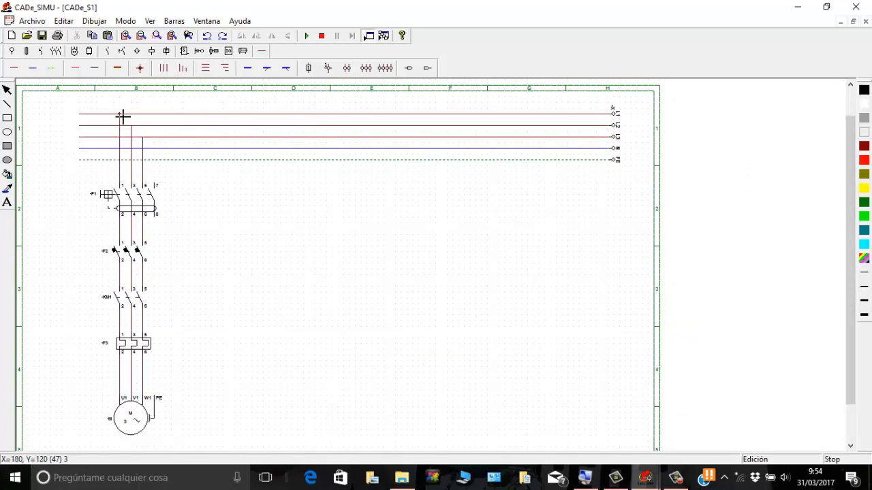
pyautogui.click(122, 116)
pyautogui.click(132, 125)
pyautogui.click(142, 139)
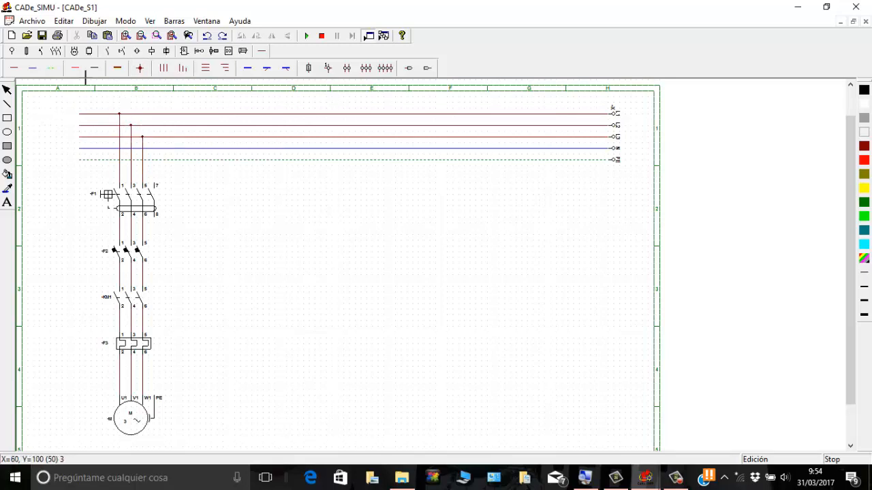
pyautogui.click(31, 71)
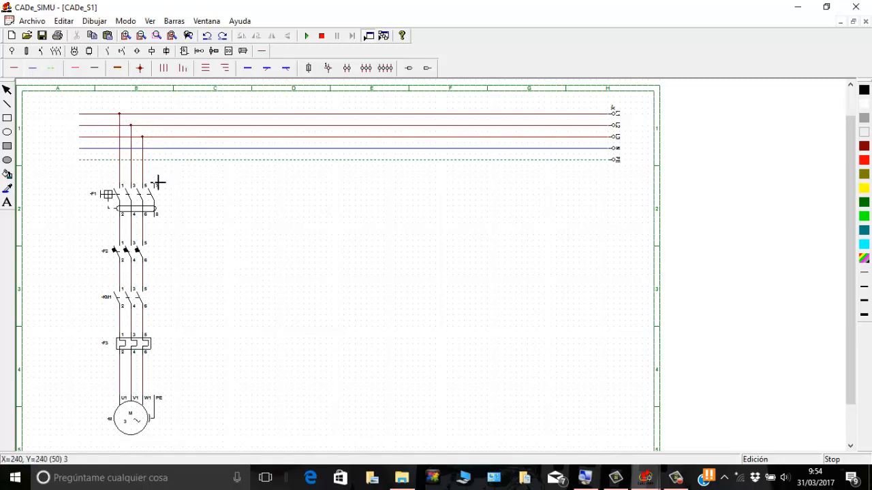
pyautogui.moveTo(160, 153); pyautogui.dragTo(157, 151)
# Step: Place a two-pole (IN) residual-current switch beside F1, with a two-pole circuit breaker aligned below it, to start the control circuit
pyautogui.click(42, 52)
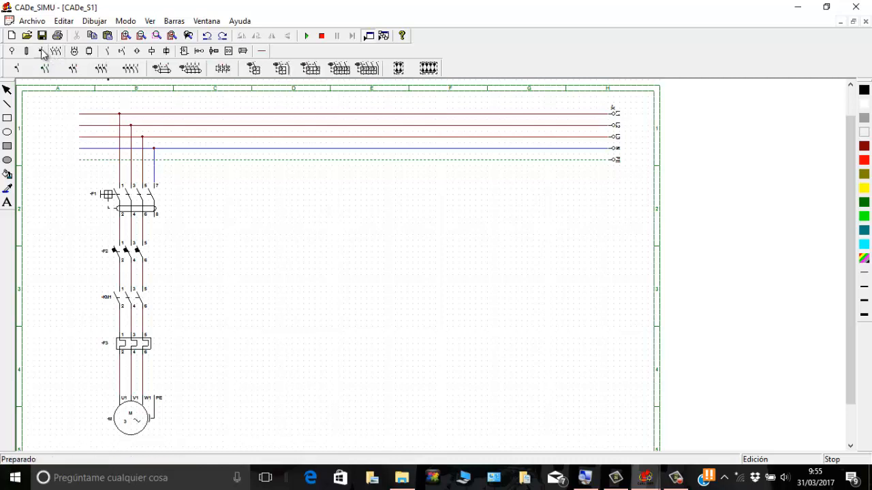
pyautogui.click(170, 73)
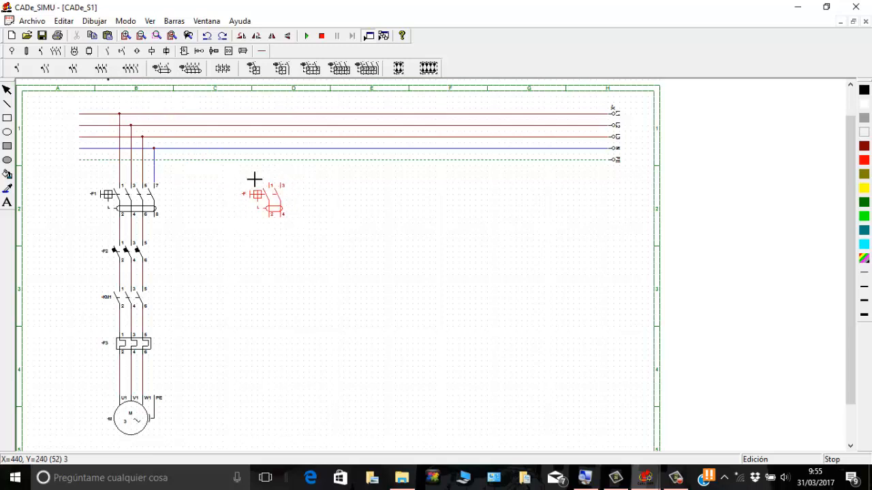
pyautogui.click(271, 186)
pyautogui.click(73, 69)
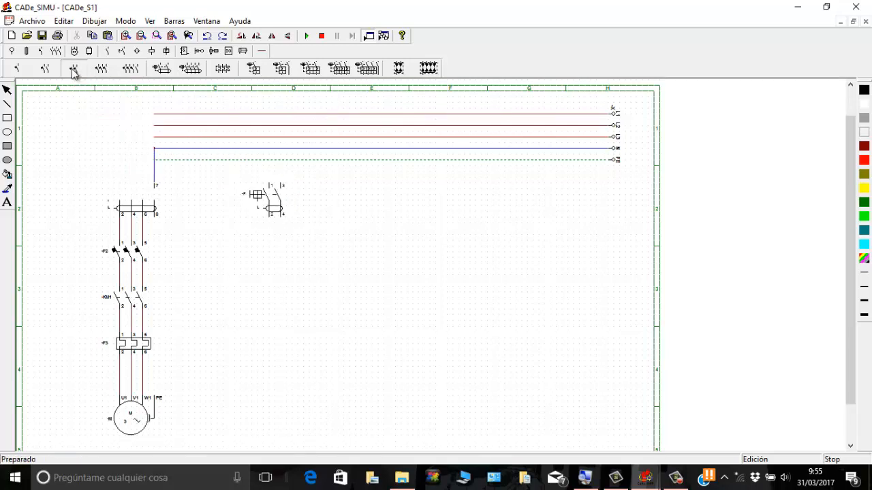
pyautogui.click(271, 240)
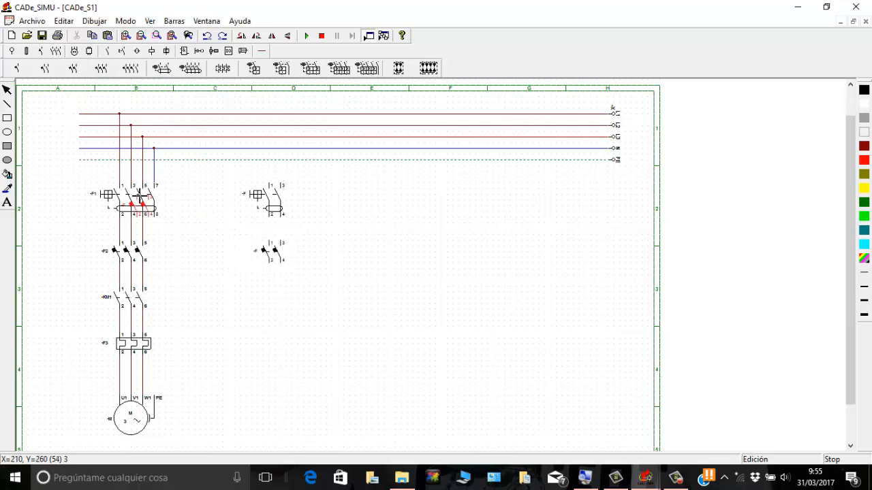
# Step: Place a normally closed thermal relay auxiliary contact (95-96) below pole 1-2 of the two-pole circuit breaker
pyautogui.click(122, 53)
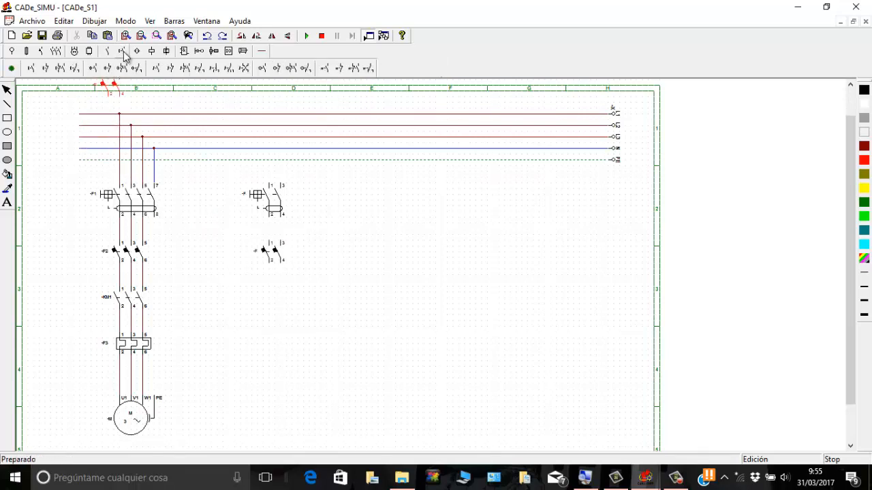
pyautogui.click(343, 70)
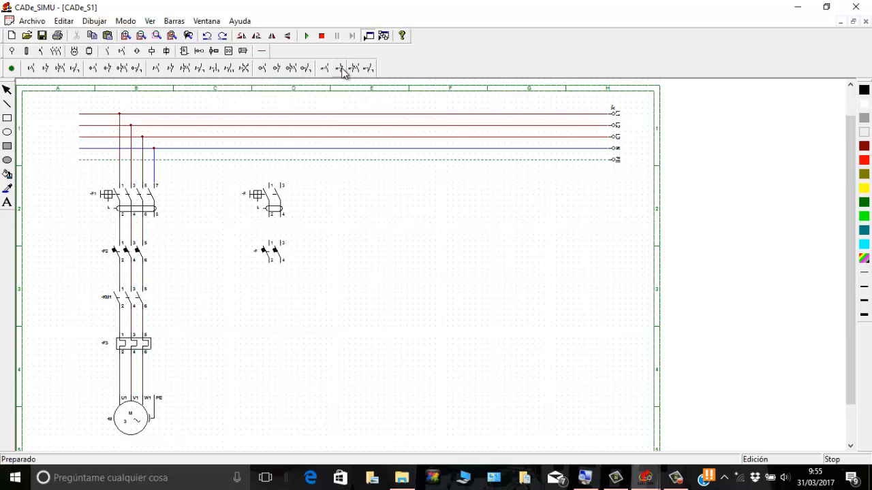
pyautogui.click(269, 279)
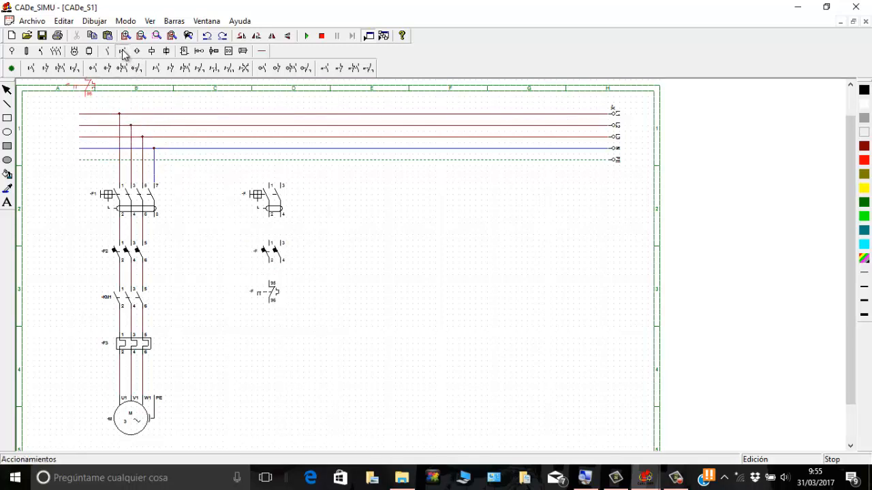
# Step: Place an NC pushbutton (11-12) below the thermal contact and an NO pushbutton (13-14) beneath it, both aligned in the control column
pyautogui.click(47, 69)
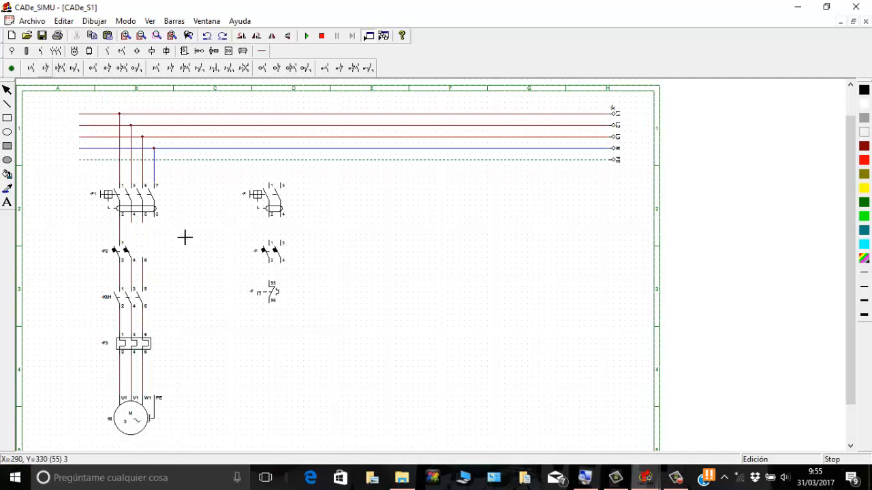
pyautogui.click(270, 320)
pyautogui.click(31, 68)
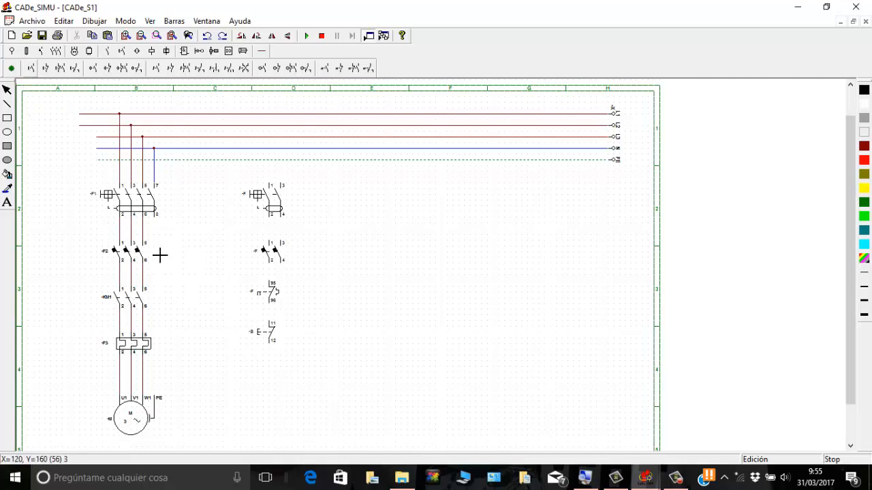
pyautogui.click(271, 363)
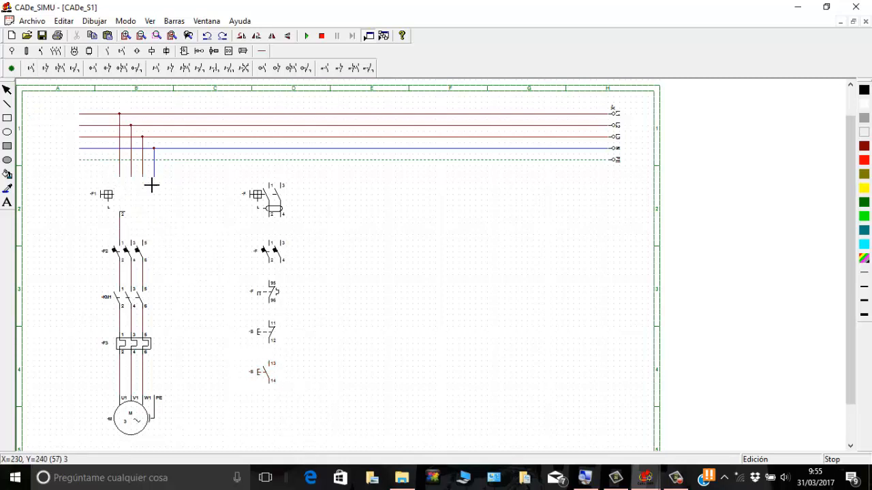
# Step: Place a monostable coil with terminals A1 and A2 below the NO pushbutton, aligned with the control column
pyautogui.click(152, 52)
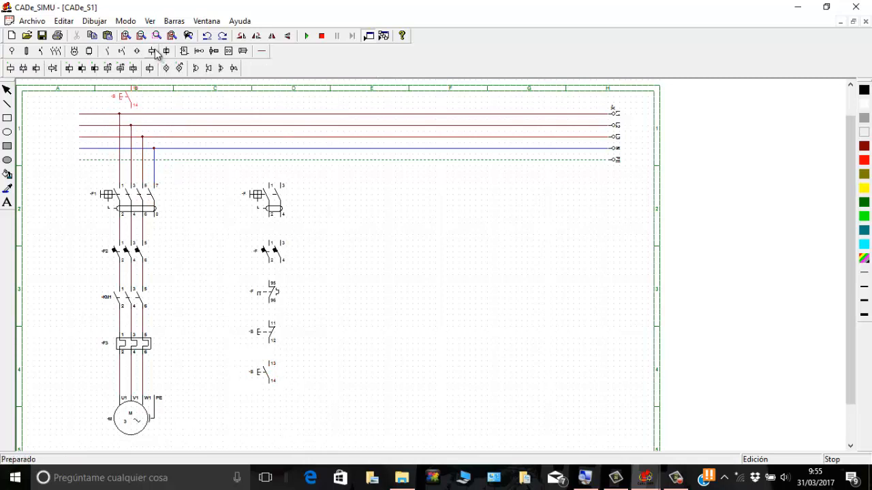
pyautogui.click(11, 68)
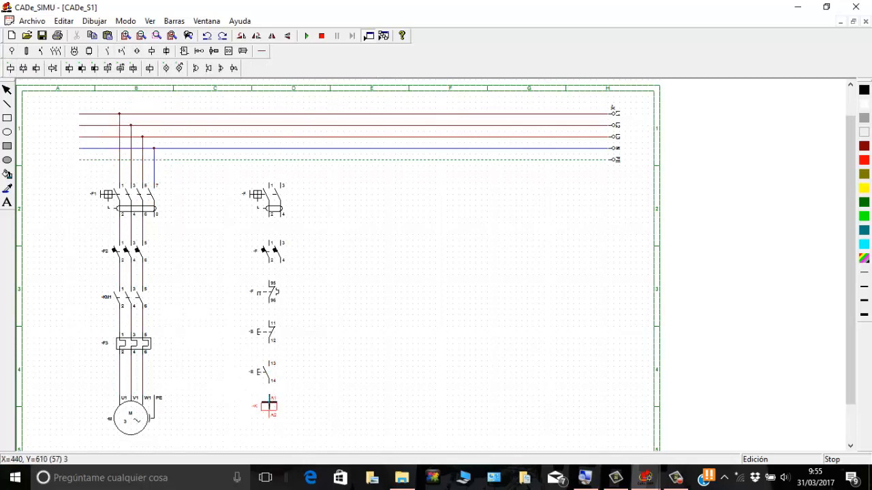
pyautogui.click(269, 404)
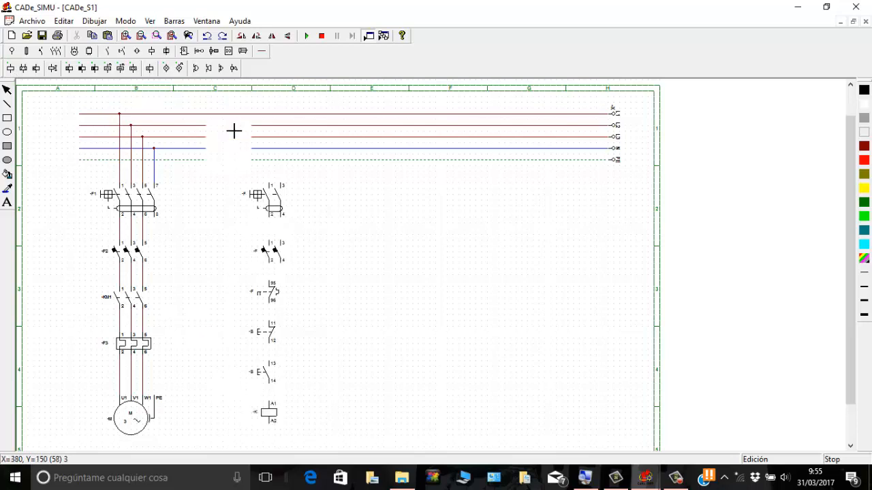
# Step: Wire the control column in series with phase cable, from L3 through the protections, thermal contact and pushbuttons to coil terminal A1
pyautogui.click(261, 54)
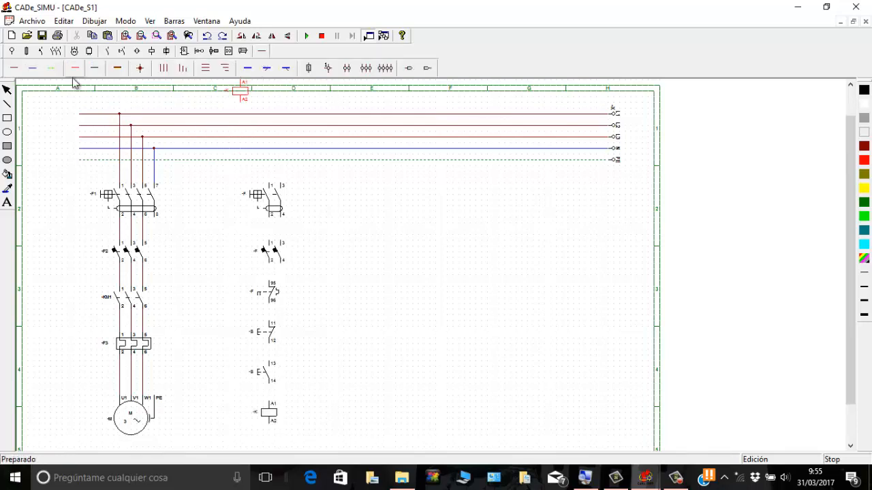
pyautogui.click(15, 68)
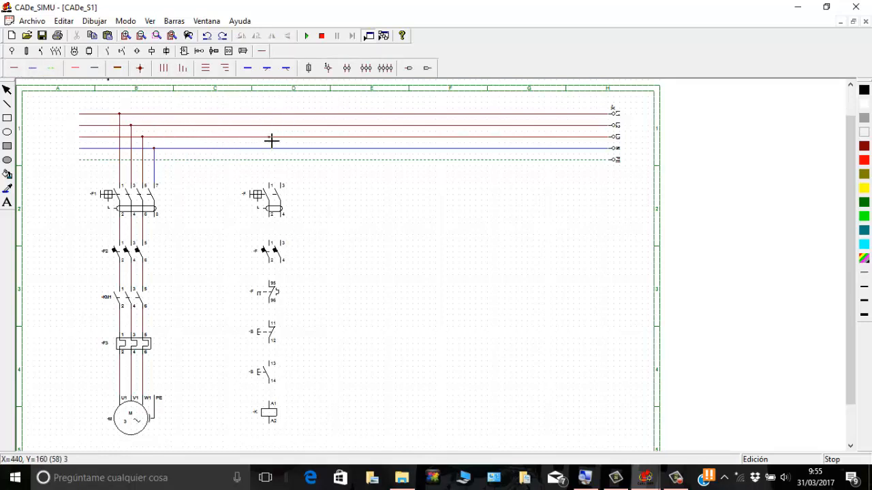
pyautogui.moveTo(271, 141); pyautogui.dragTo(273, 184)
pyautogui.moveTo(273, 218); pyautogui.dragTo(275, 286)
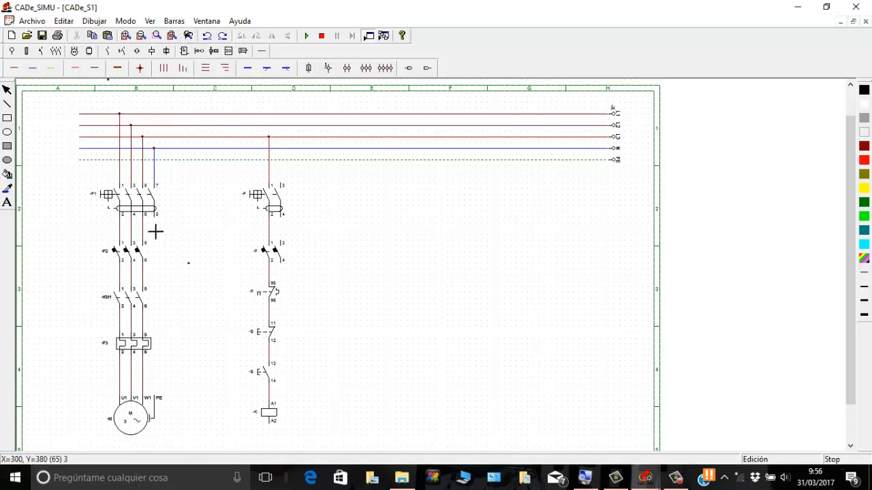
# Step: Run a neutral cable from coil terminal A2 around the column, through the second poles of the two-pole breaker and residual-current switch, to line N
pyautogui.click(32, 70)
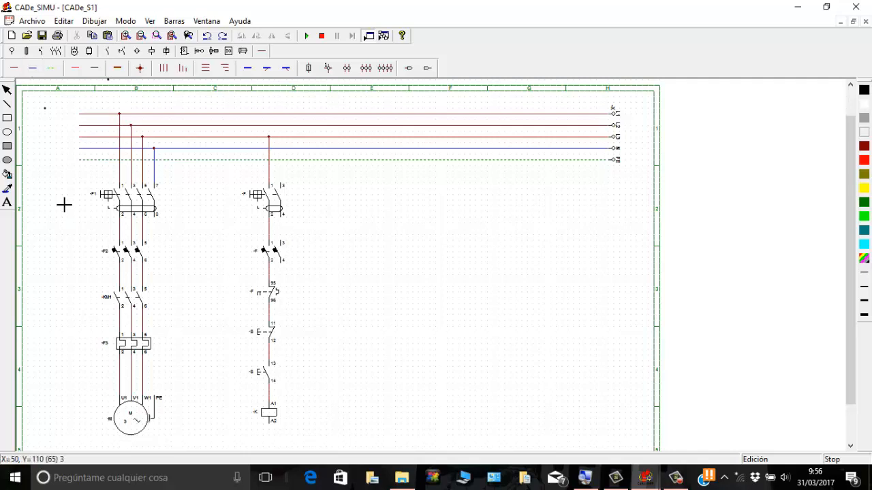
pyautogui.click(271, 437)
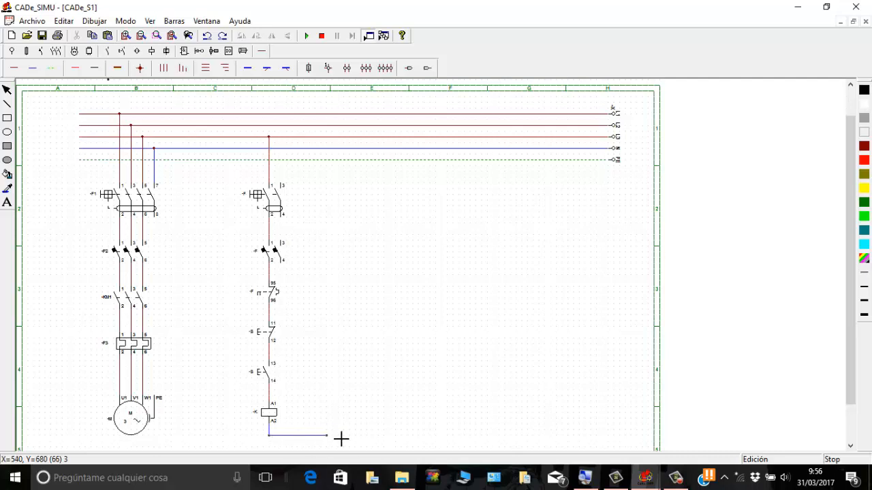
pyautogui.click(411, 436)
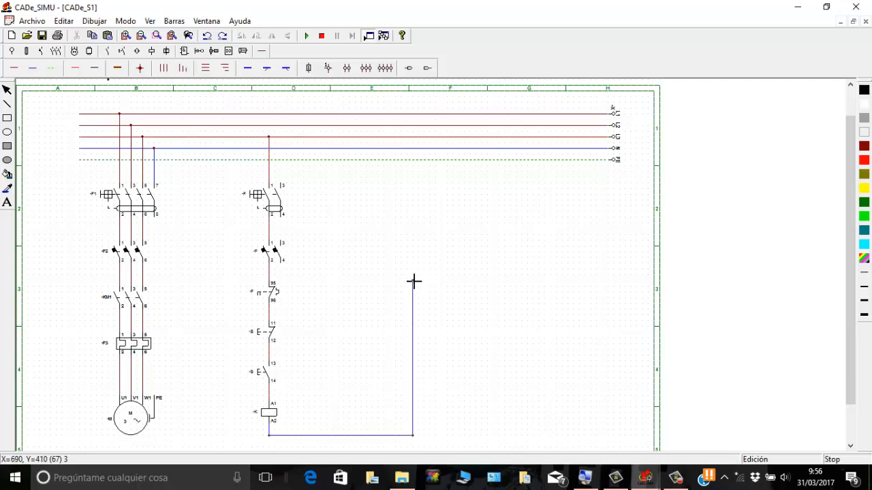
pyautogui.click(413, 279)
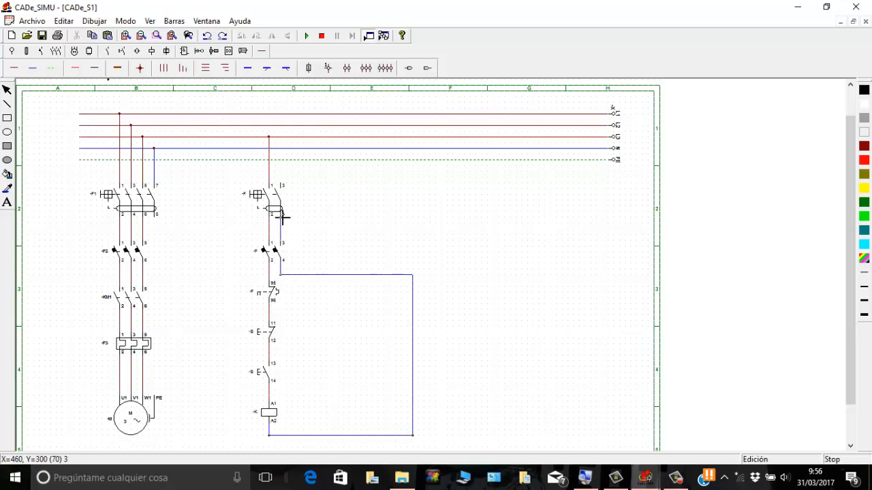
pyautogui.click(284, 150)
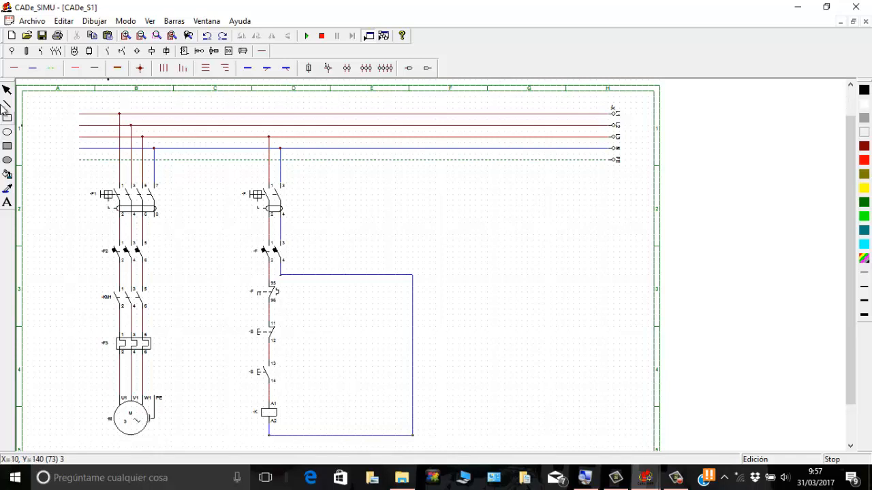
# Step: Review the name and connection labels of the four-pole residual-current switch in the power circuit
pyautogui.click(7, 89)
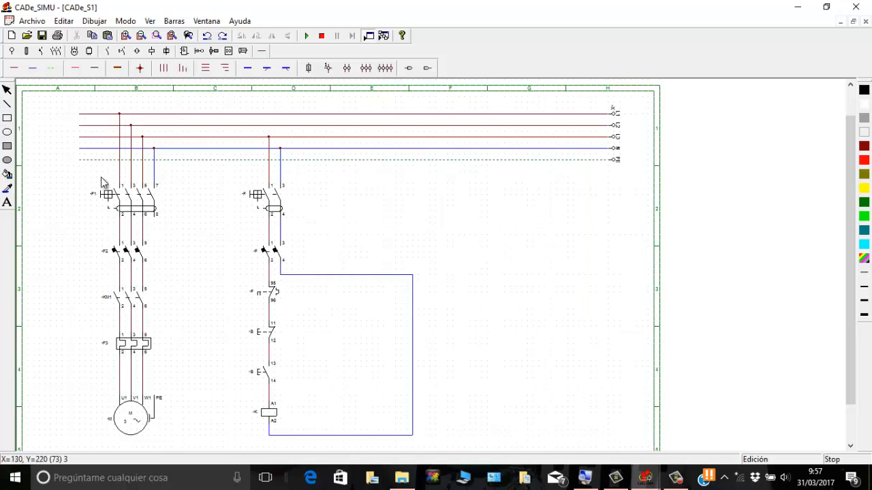
pyautogui.doubleClick(108, 196)
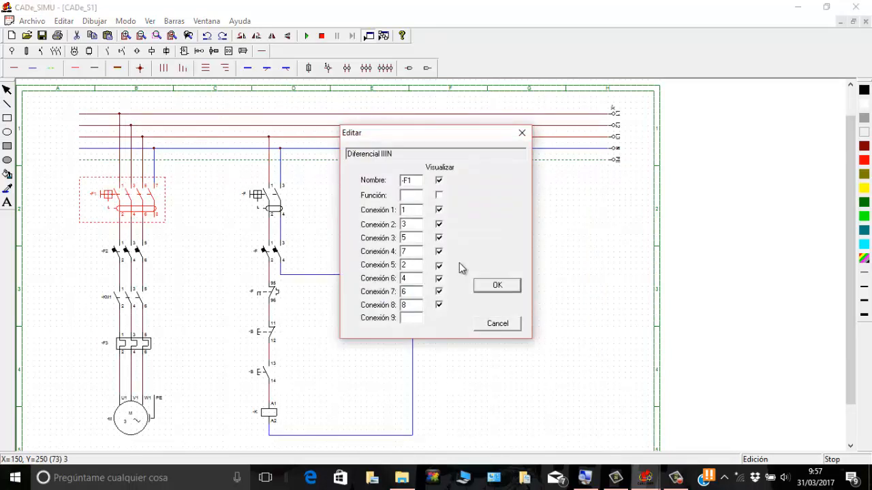
pyautogui.click(496, 287)
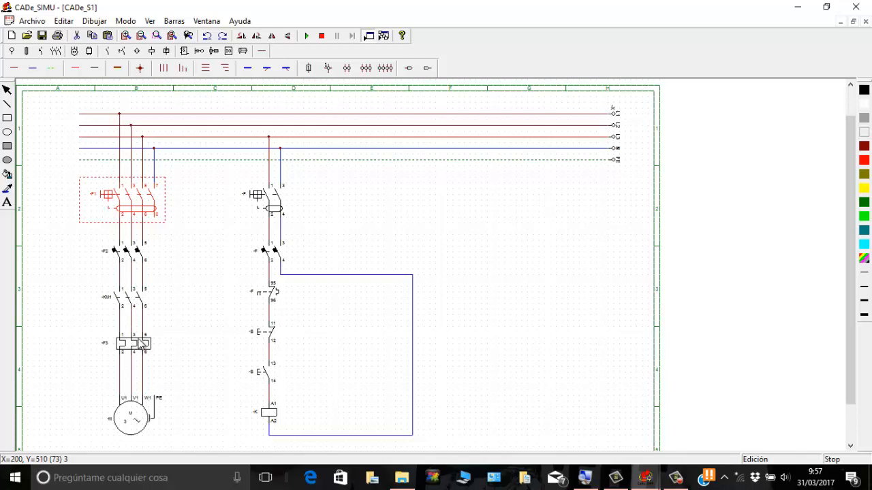
# Step: Name the control circuit's thermal relay NC contact -F3 and the coil -KM1 to match their power circuit devices
pyautogui.doubleClick(267, 296)
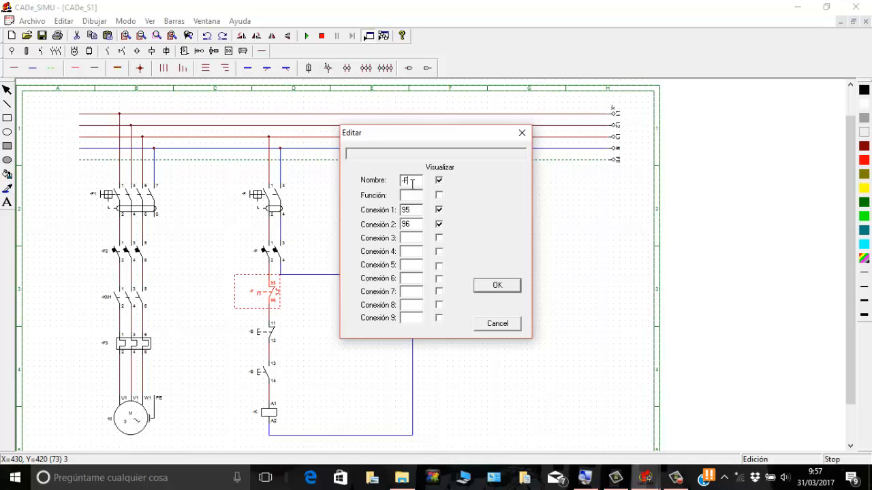
pyautogui.click(497, 284)
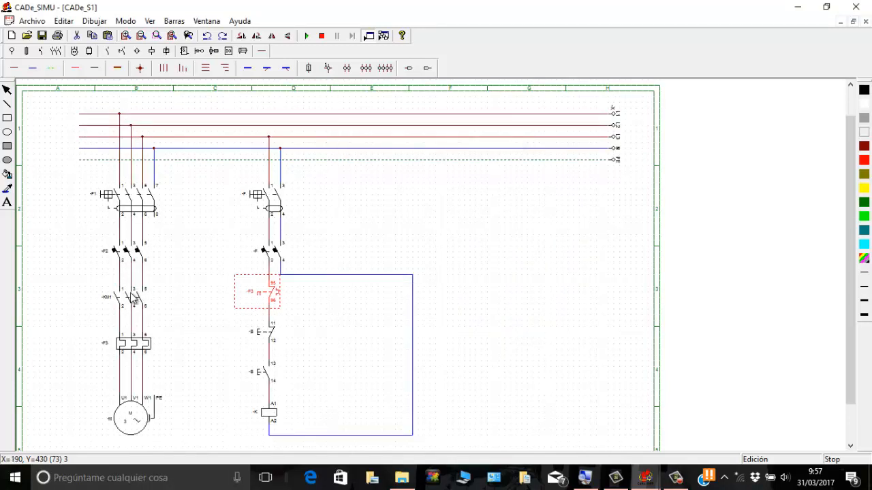
pyautogui.doubleClick(275, 417)
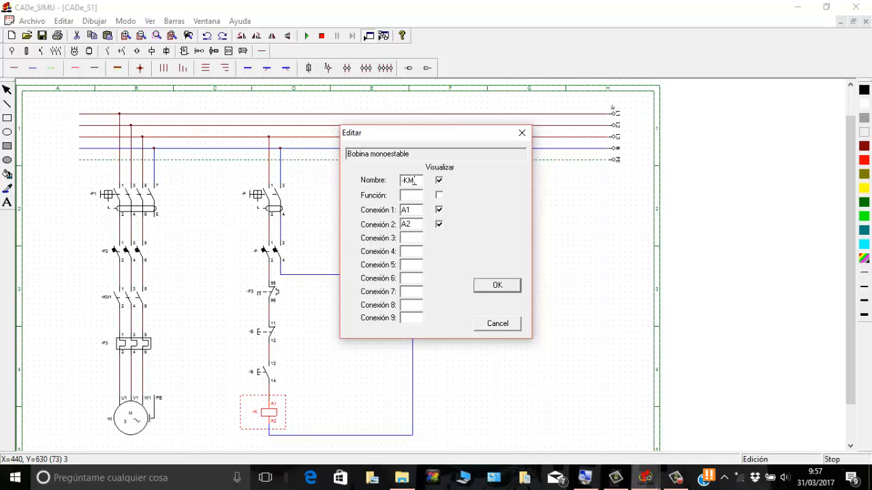
pyautogui.click(497, 286)
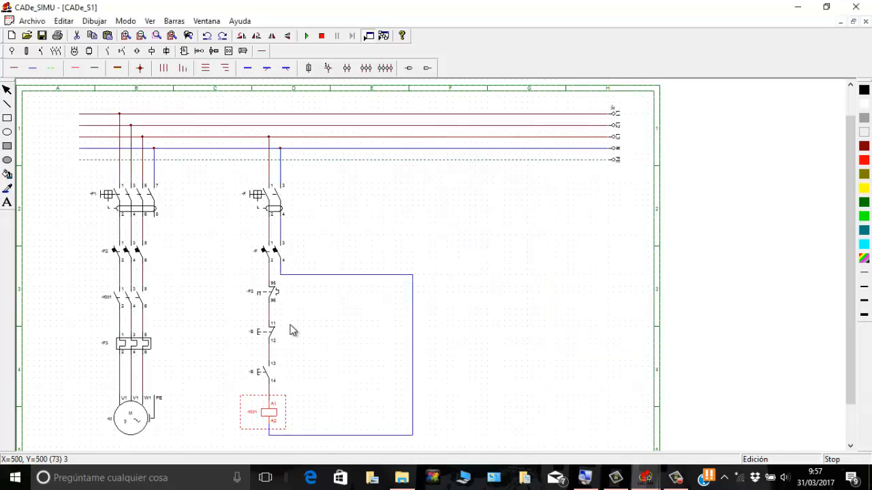
# Step: Name the control circuit's two-pole residual-current switch -F4
pyautogui.doubleClick(263, 199)
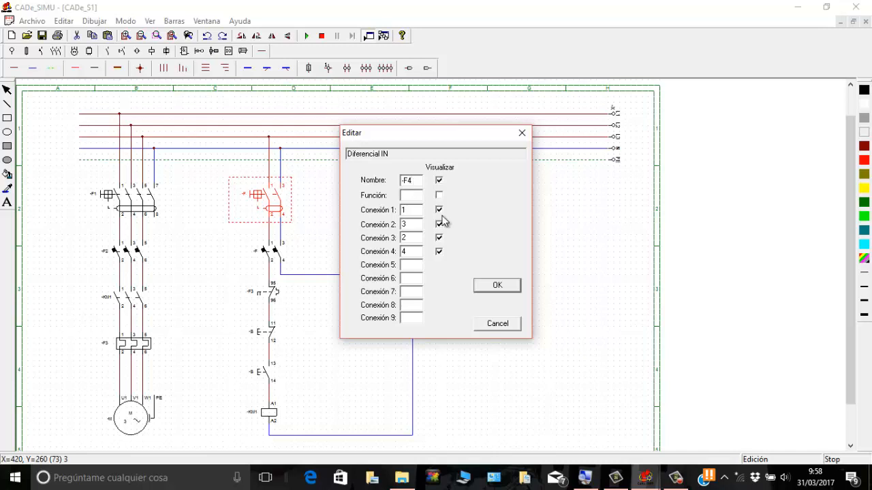
pyautogui.click(489, 286)
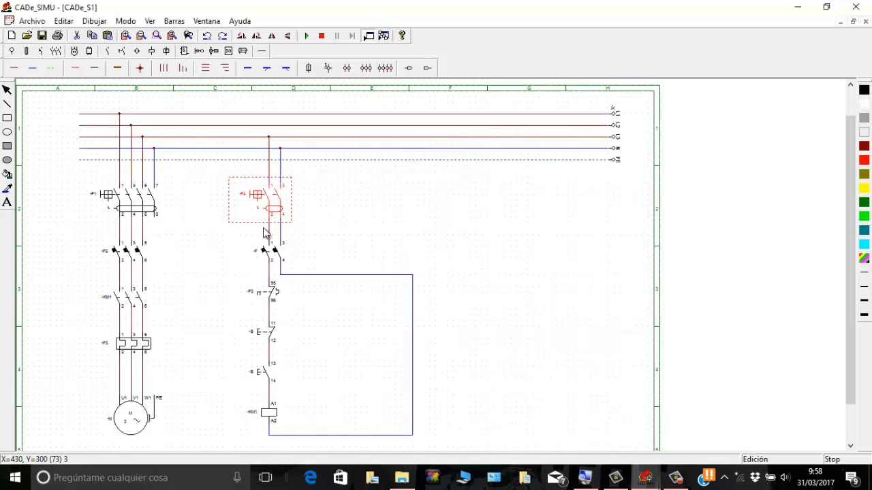
# Step: Name the control circuit's two-pole breaker -F5, the NC pushbutton -S0 and the NO pushbutton -S1
pyautogui.doubleClick(271, 251)
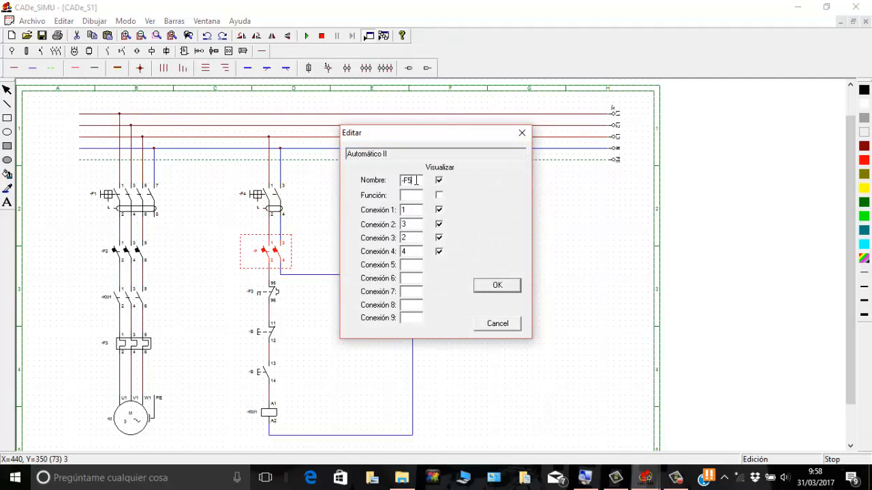
pyautogui.click(502, 285)
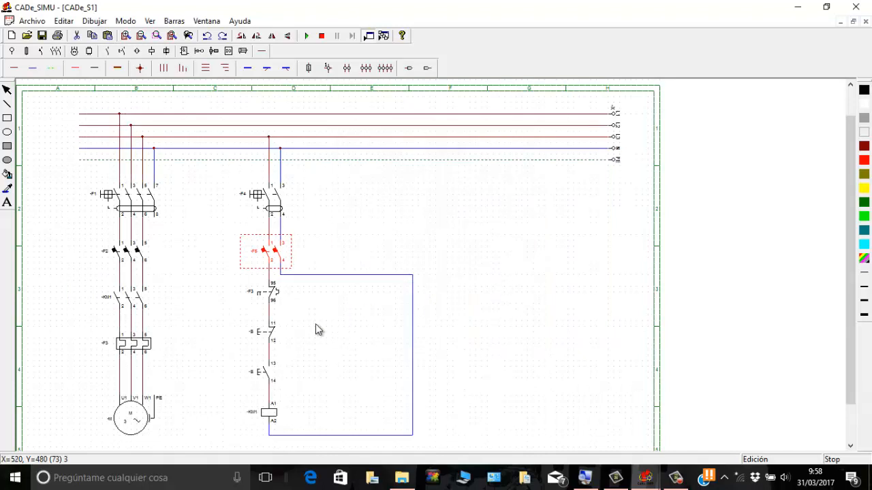
pyautogui.doubleClick(261, 341)
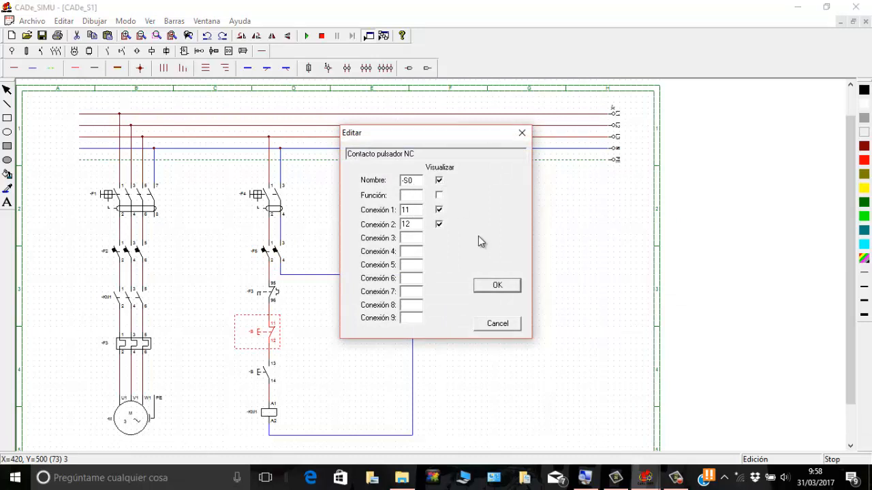
pyautogui.click(503, 287)
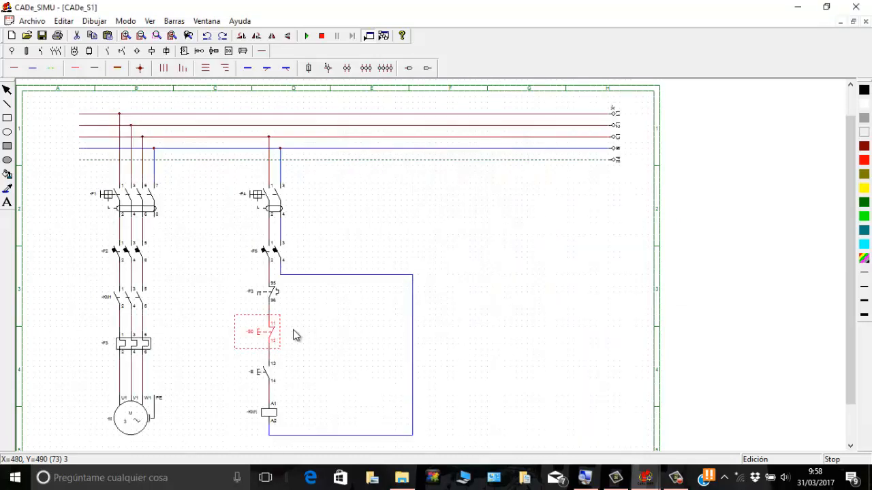
pyautogui.doubleClick(272, 374)
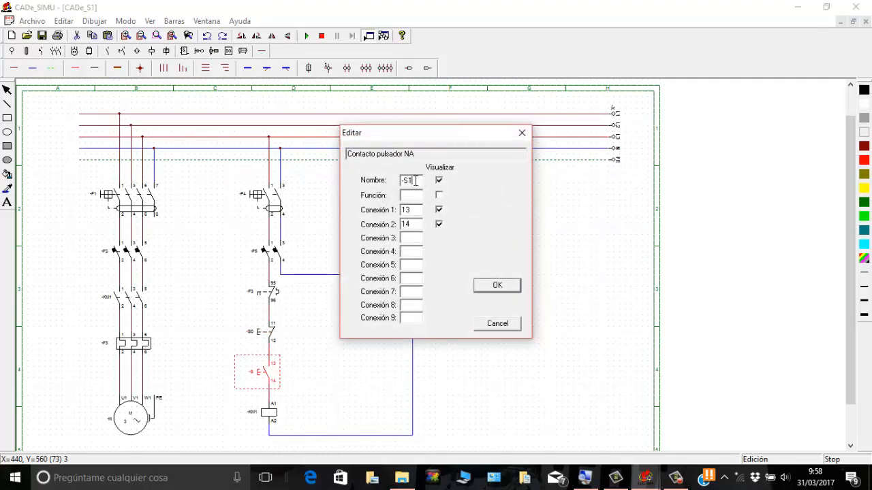
pyautogui.click(496, 286)
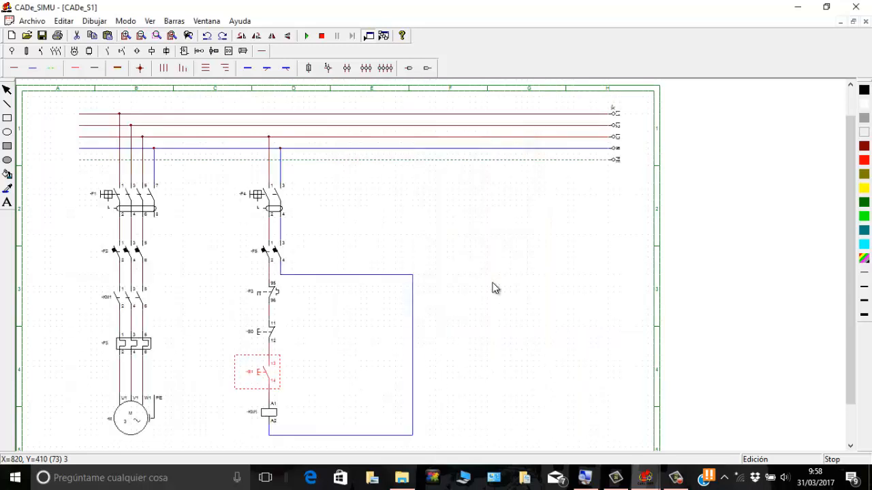
# Step: Start the simulation and close residual-current switches -F1 and -F4 and breakers -F2 and -F5
pyautogui.click(307, 37)
pyautogui.click(307, 36)
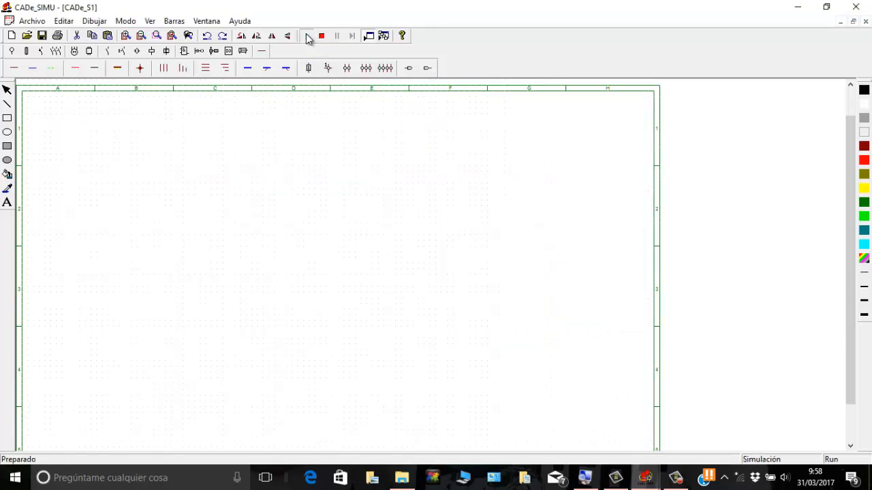
pyautogui.click(138, 192)
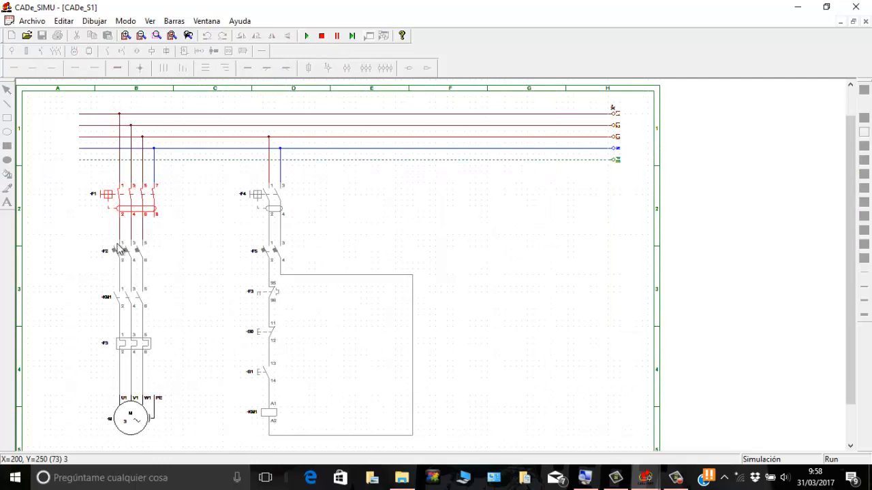
pyautogui.click(125, 252)
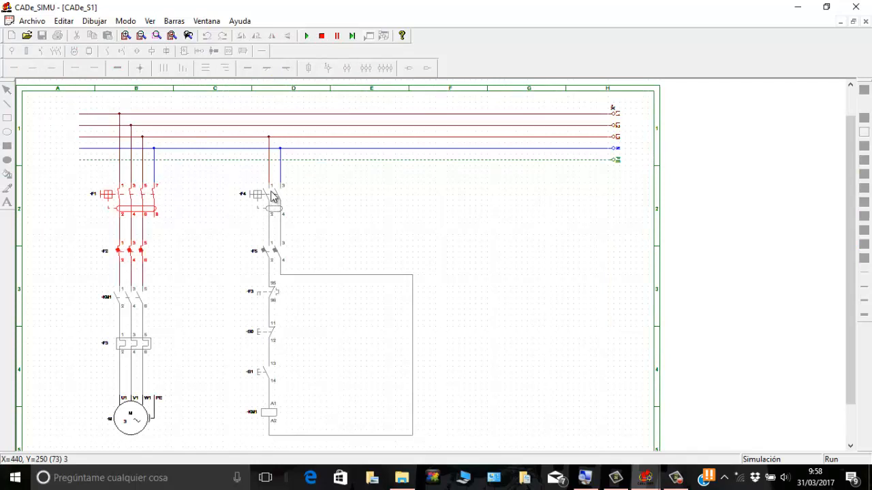
pyautogui.click(271, 196)
pyautogui.click(271, 252)
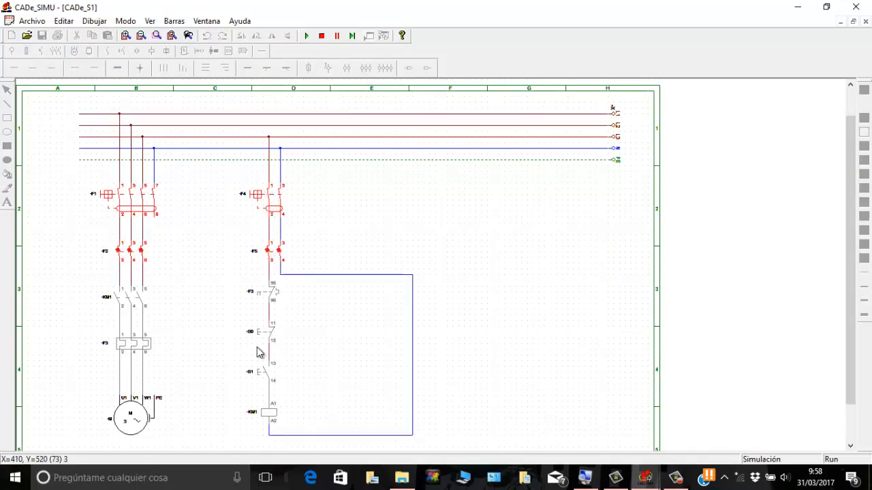
# Step: Operate and release pushbutton -S1 to test contactor -KM1 and the motor, and stop the simulation
pyautogui.click(258, 376)
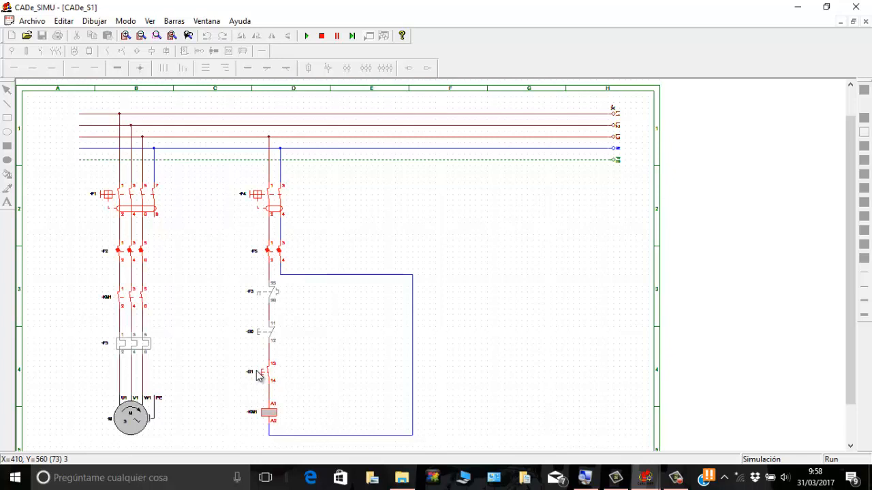
pyautogui.click(259, 376)
pyautogui.click(259, 377)
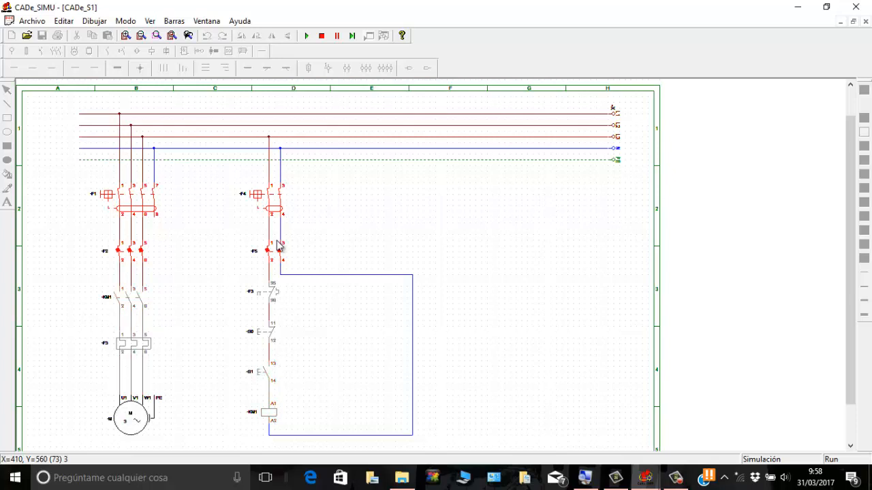
pyautogui.click(321, 35)
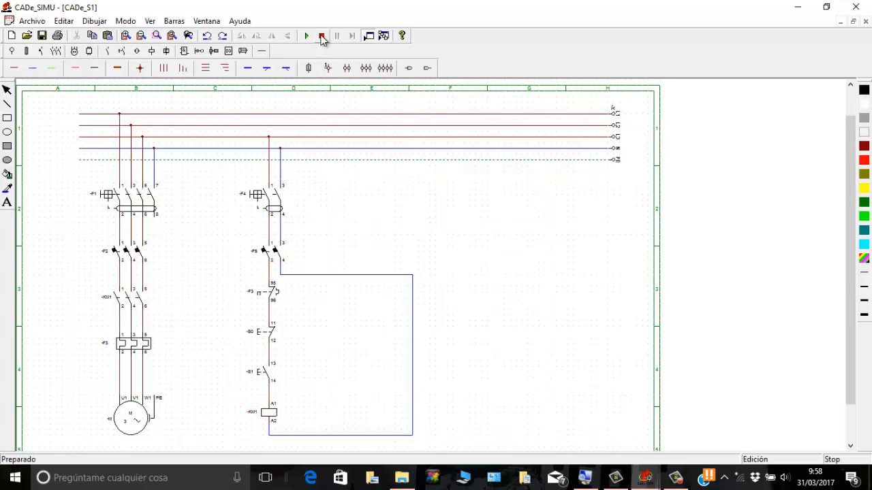
# Step: Place a normally open auxiliary contact with terminals 13-14 beside pushbutton -S1 in the control circuit
pyautogui.click(107, 52)
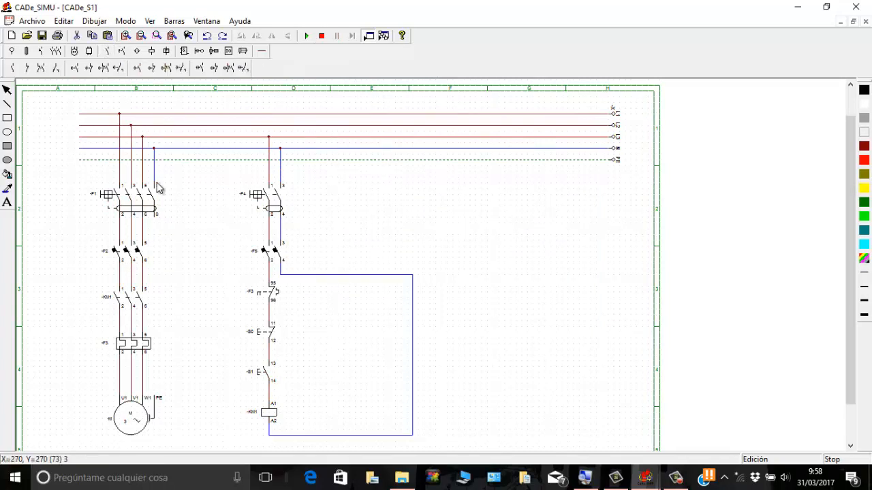
pyautogui.click(14, 68)
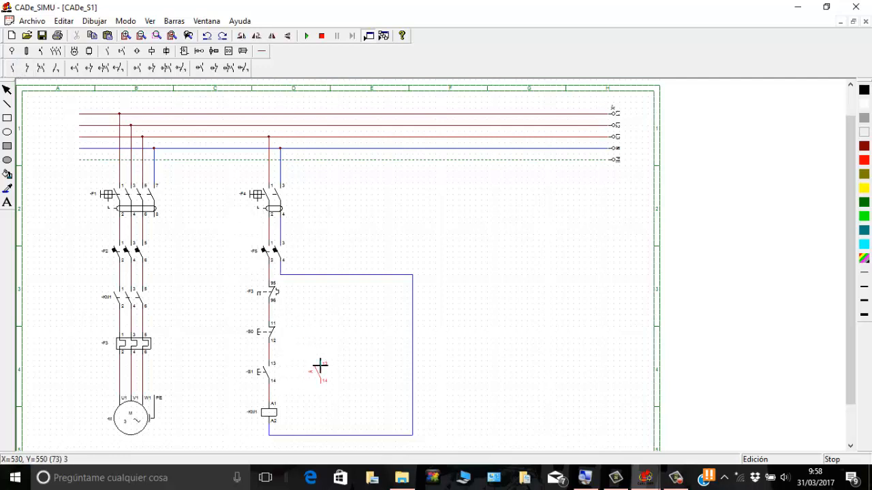
pyautogui.click(320, 368)
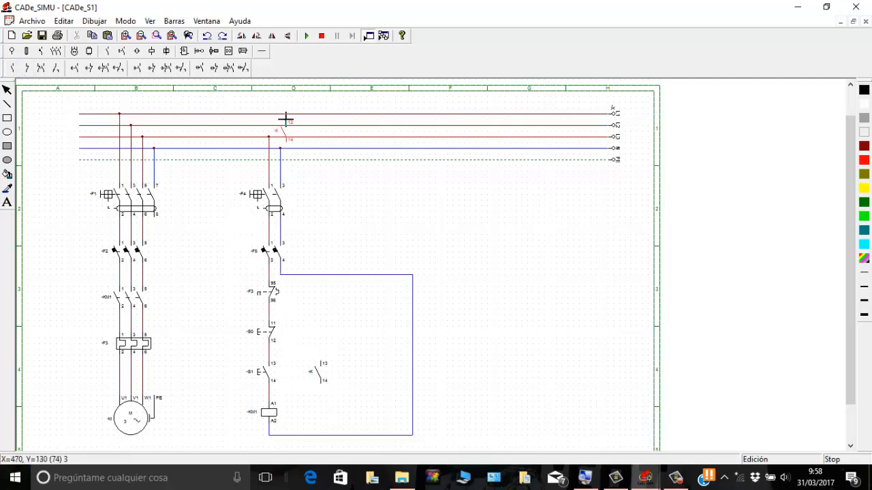
# Step: Wire the auxiliary contact in parallel with pushbutton -S1 using phase cable, joining above terminal 13 and below terminal 14
pyautogui.click(262, 50)
pyautogui.click(15, 68)
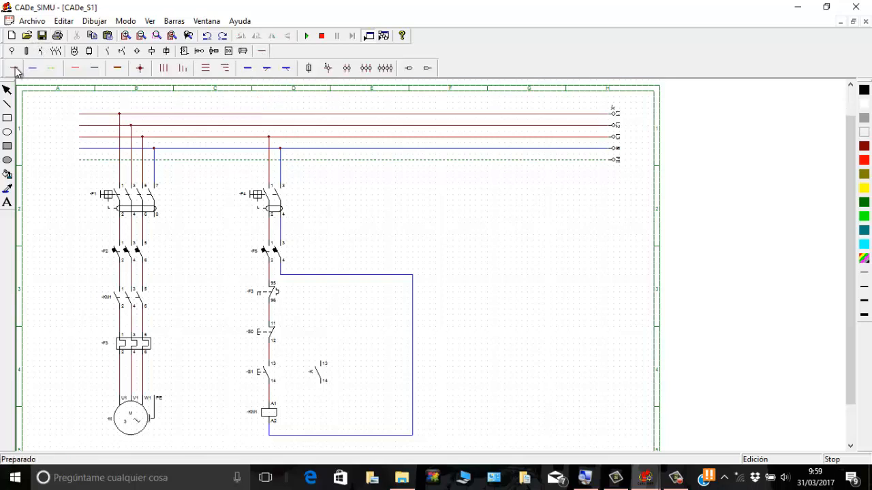
pyautogui.click(321, 351)
pyautogui.click(269, 350)
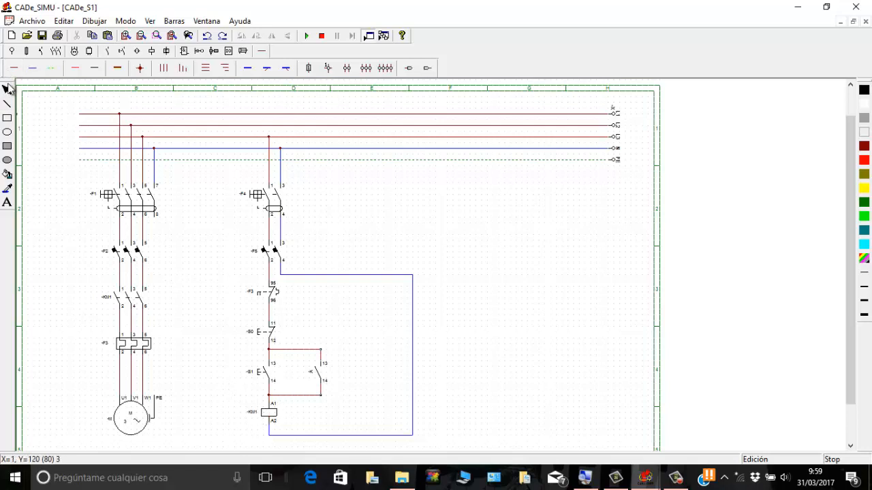
# Step: Name the auxiliary contact beside -S1 as -KM1
pyautogui.click(7, 92)
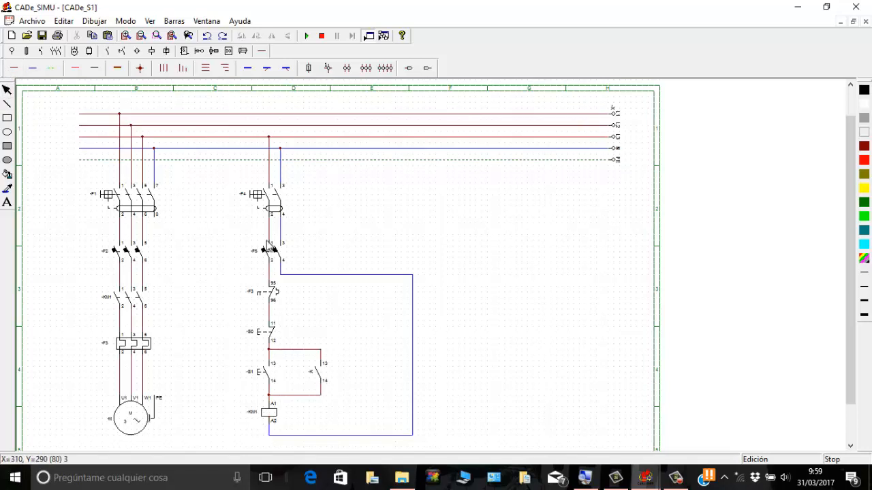
pyautogui.doubleClick(315, 372)
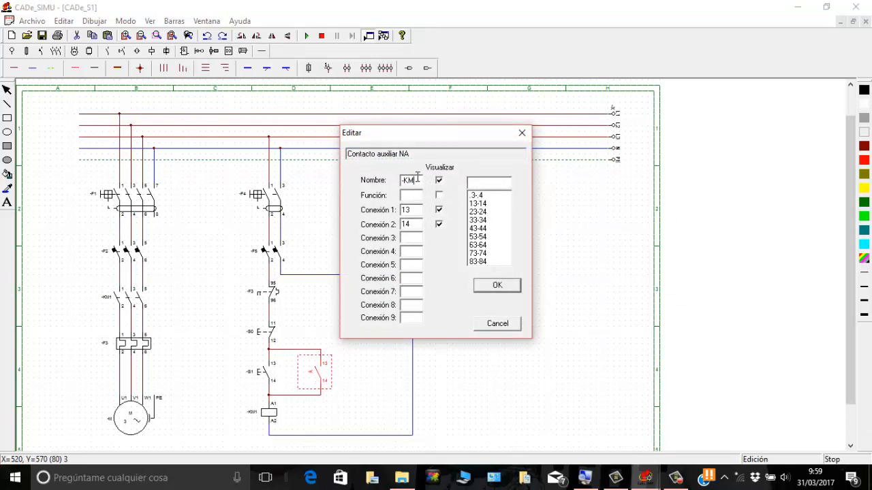
pyautogui.click(488, 285)
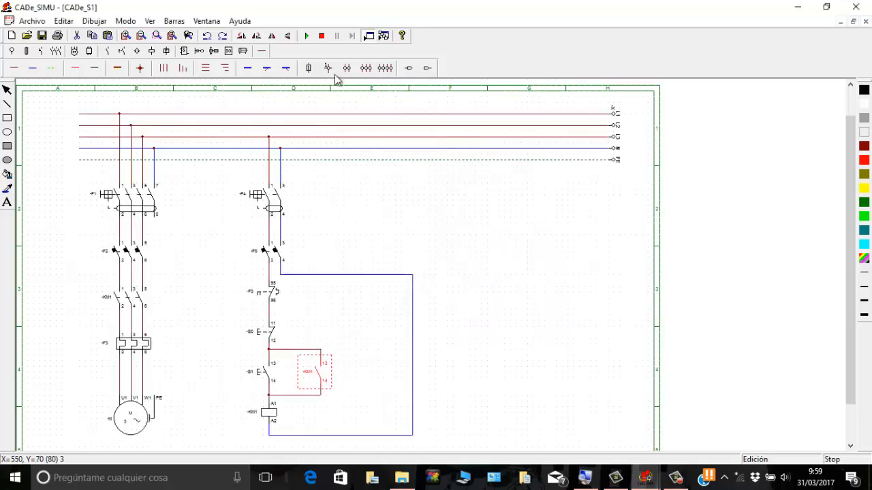
# Step: Run the simulation again with switches -F4 and -F1 and breakers -F2 and -F5 closed
pyautogui.click(305, 36)
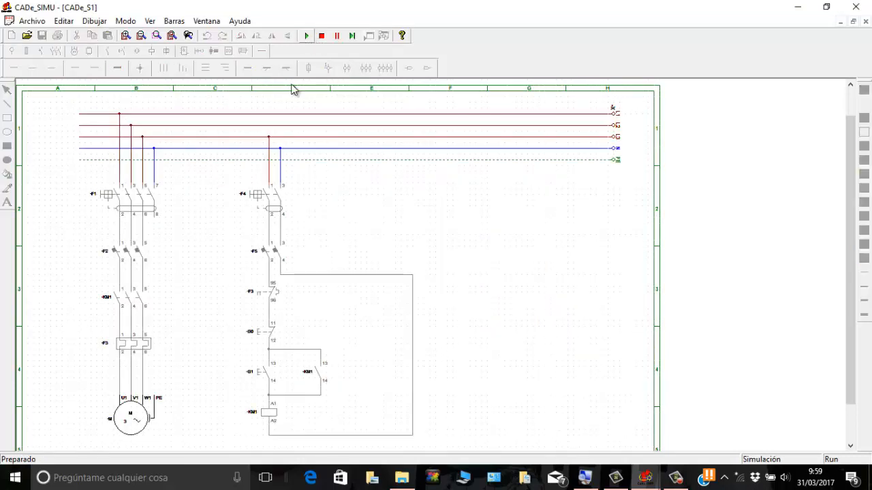
pyautogui.click(261, 197)
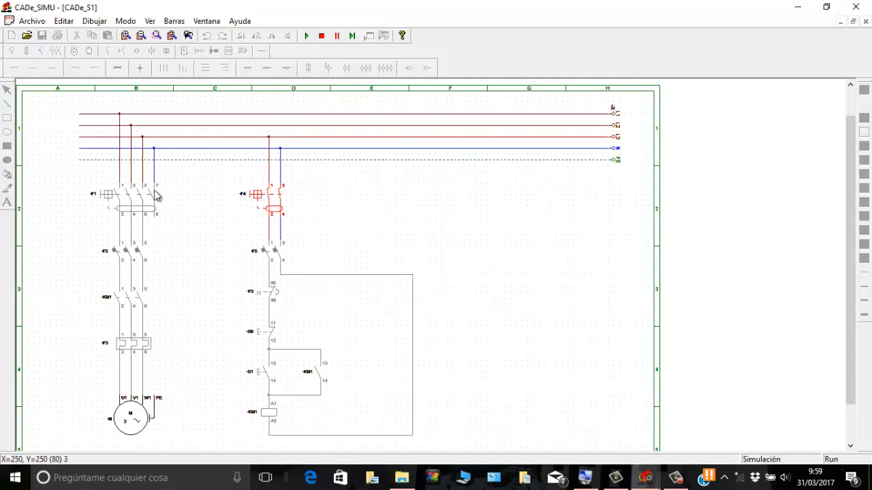
pyautogui.click(139, 197)
pyautogui.click(138, 254)
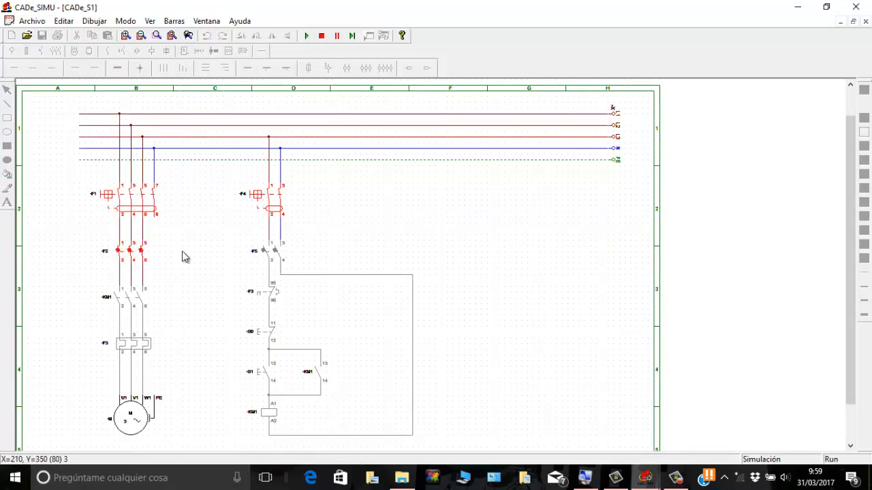
pyautogui.click(272, 257)
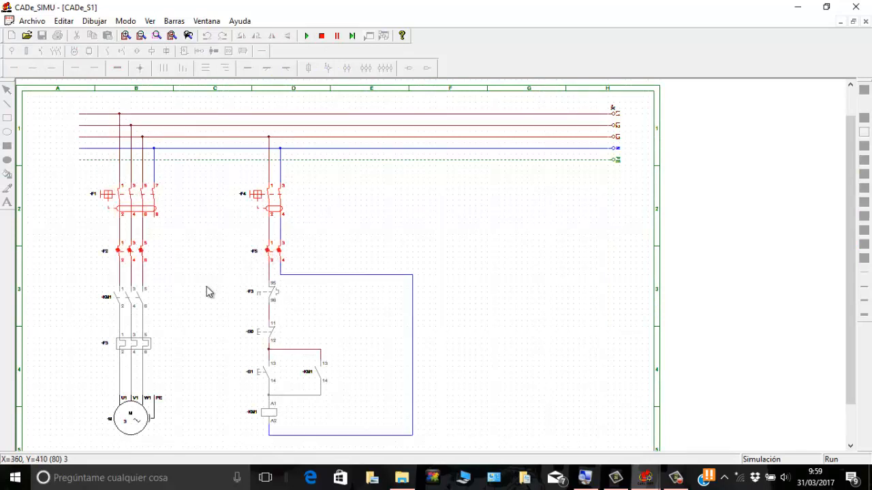
# Step: Test the self-holding circuit by starting the motor with -S1, stopping it with -S0 and restarting it with -S1
pyautogui.click(259, 375)
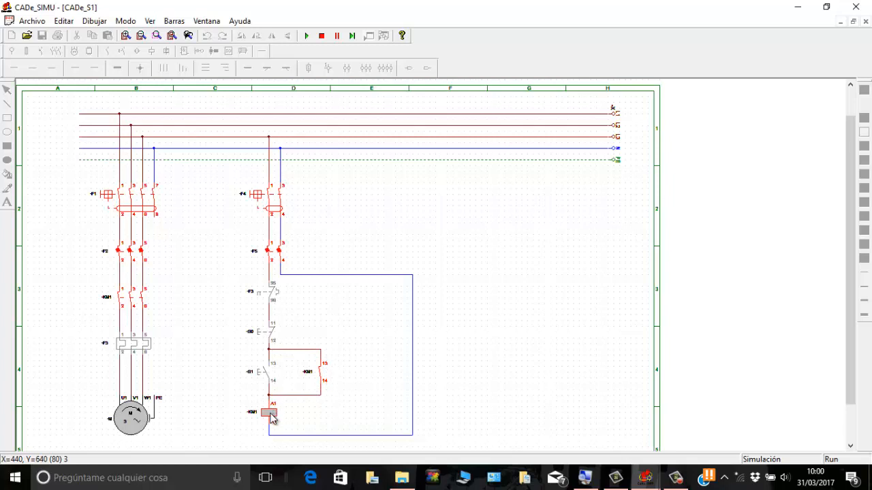
pyautogui.click(258, 338)
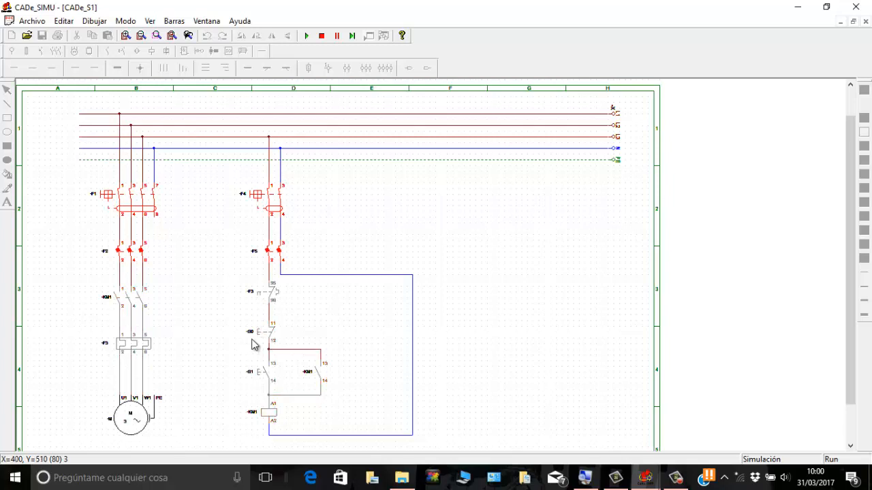
pyautogui.click(264, 374)
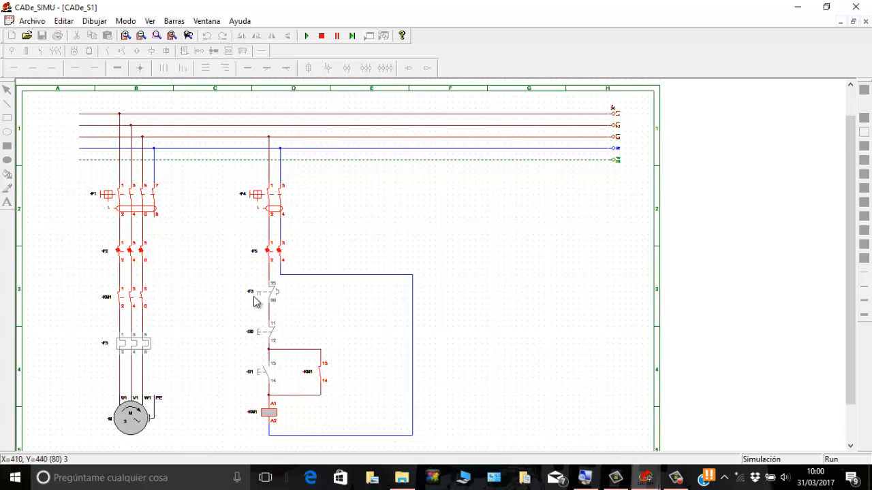
# Step: Trip and reset thermal relay -F3 in the power circuit, and restart the motor with -S1
pyautogui.click(136, 344)
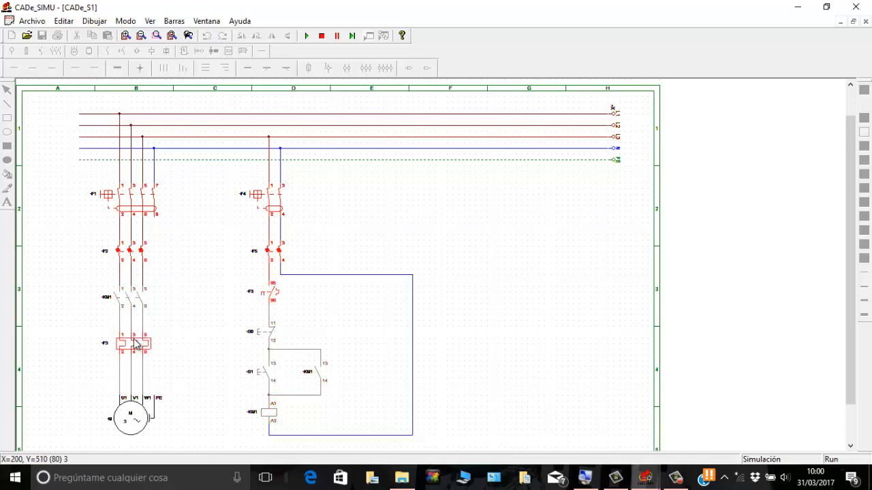
pyautogui.click(136, 344)
pyautogui.click(259, 374)
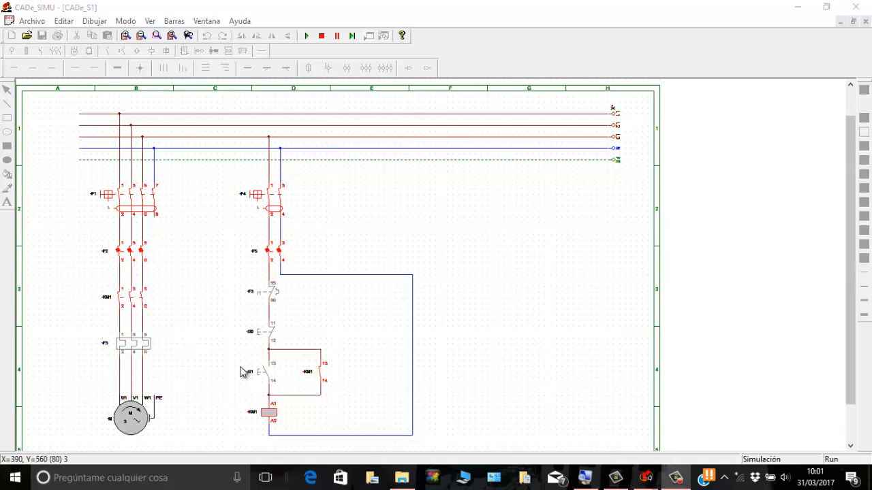